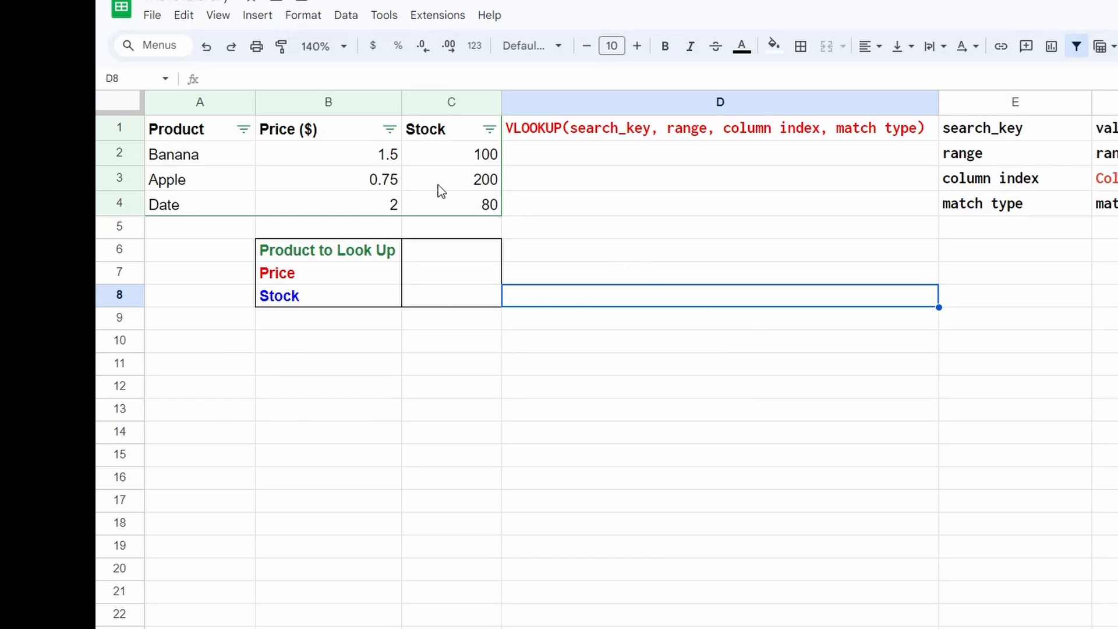
# Enter Apple as the product to look up in cell C6
pyautogui.click(454, 255)
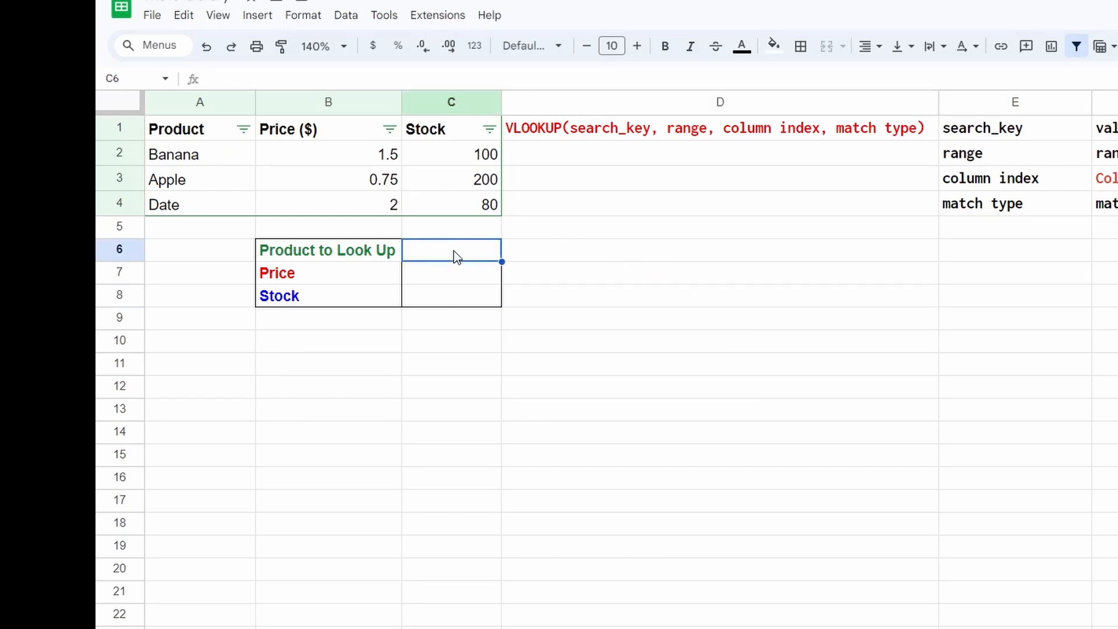
pyautogui.write('Appl')
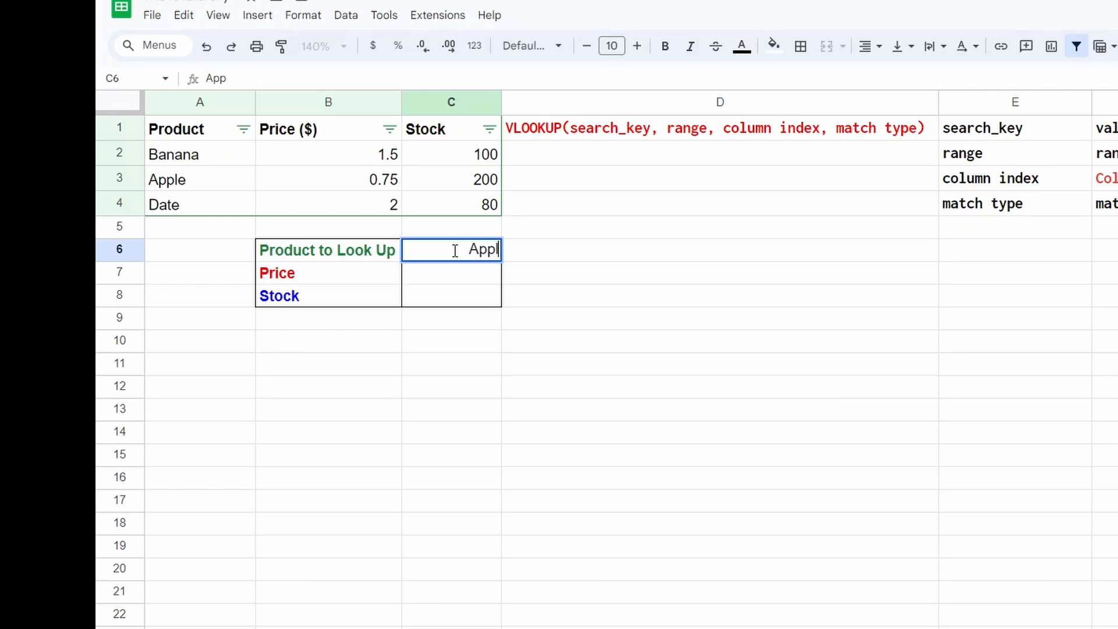
pyautogui.write('e')
pyautogui.press('Return')
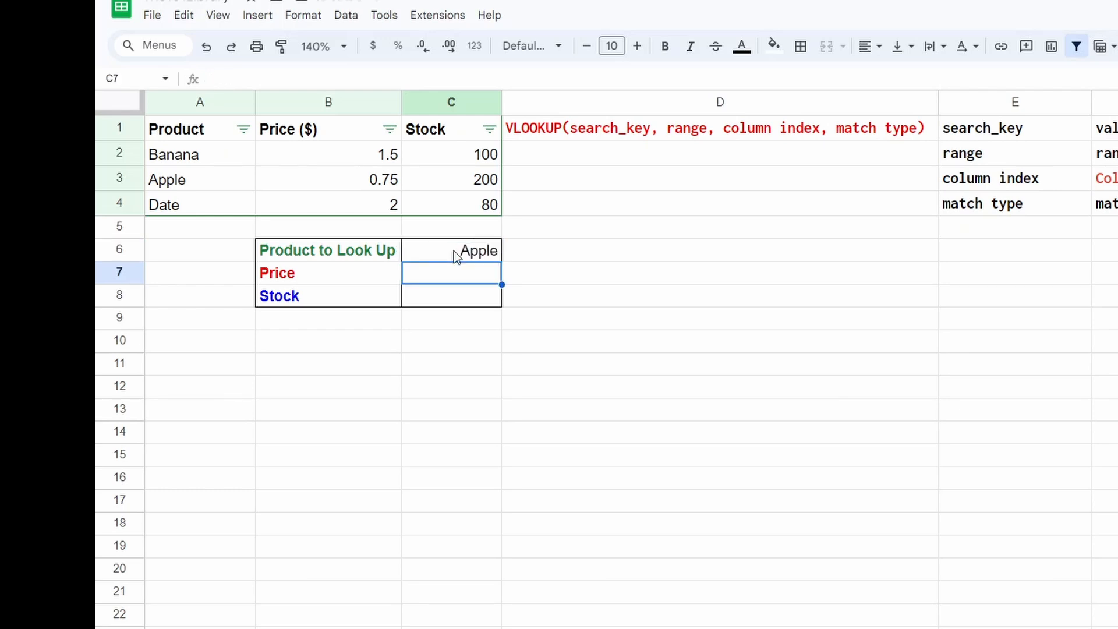
# Enter a VLOOKUP formula in the Price cell C7 with search key C6, range A2:C4, column index 2 and match type False
pyautogui.write('=')
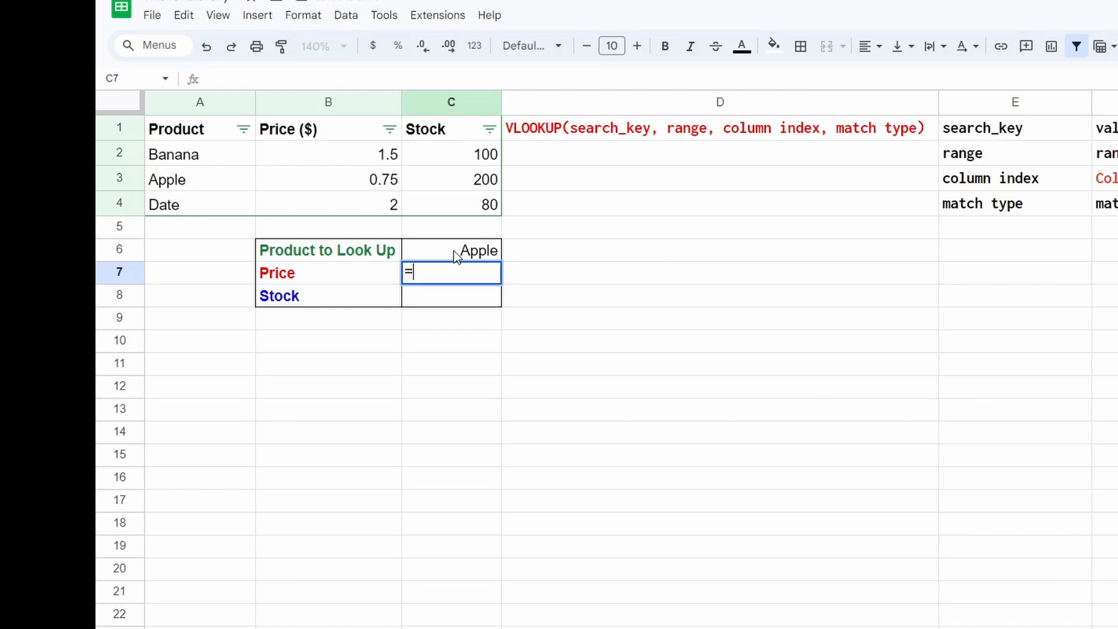
pyautogui.write('vloo')
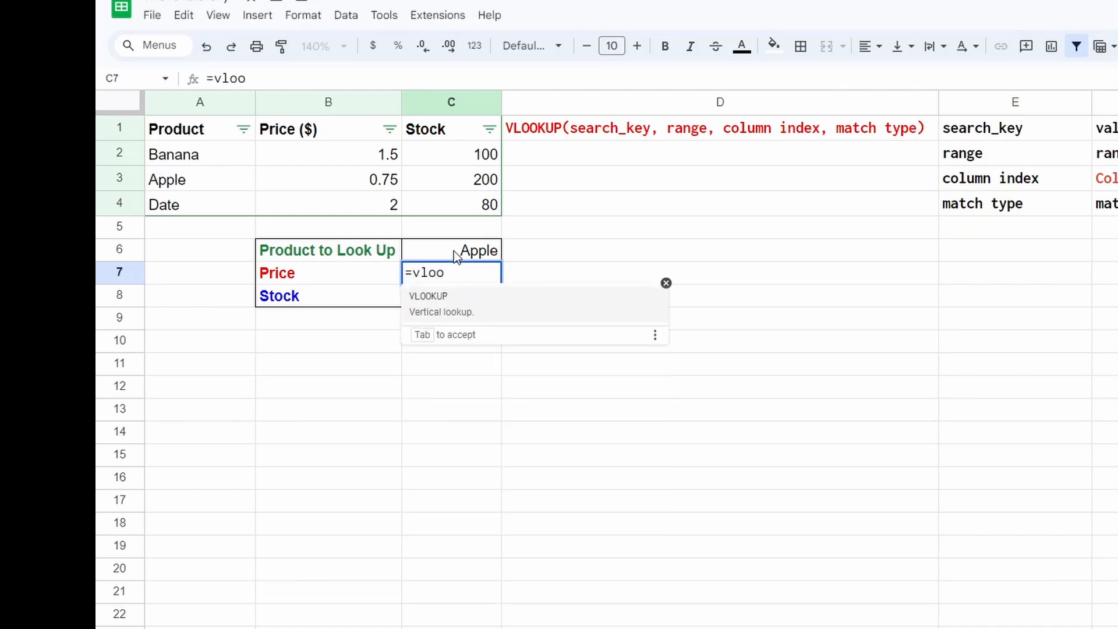
pyautogui.click(463, 310)
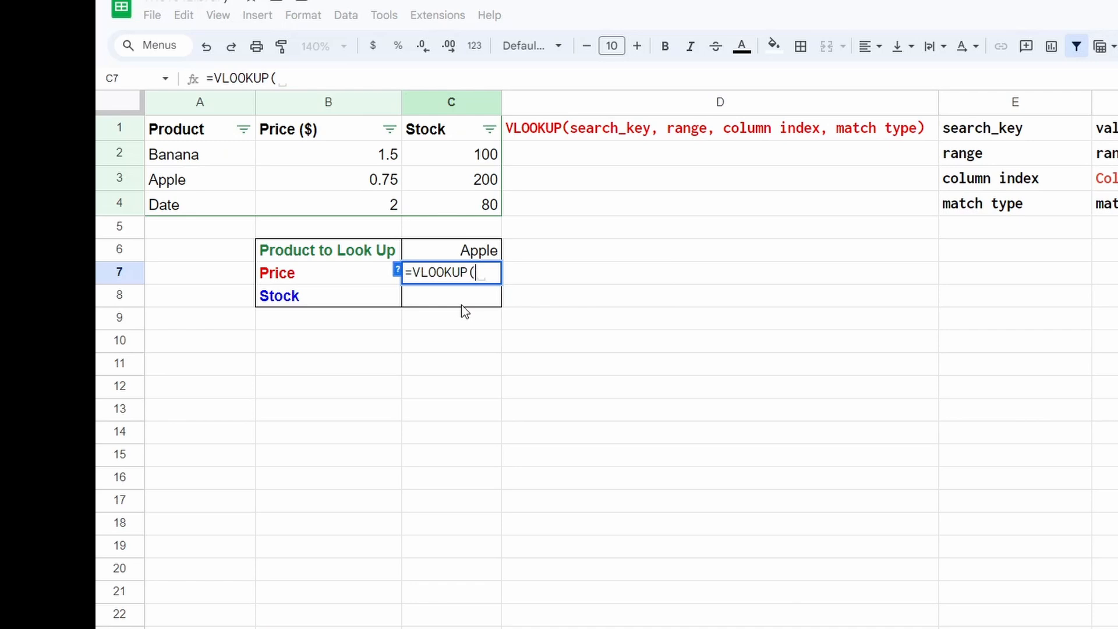
pyautogui.click(473, 256)
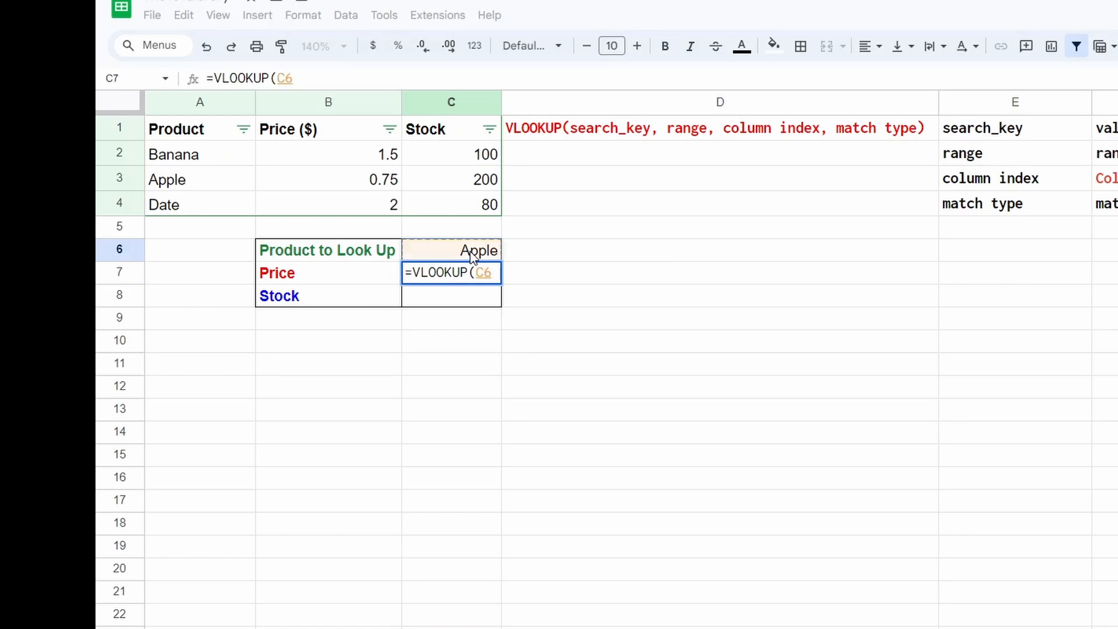
pyautogui.write(',')
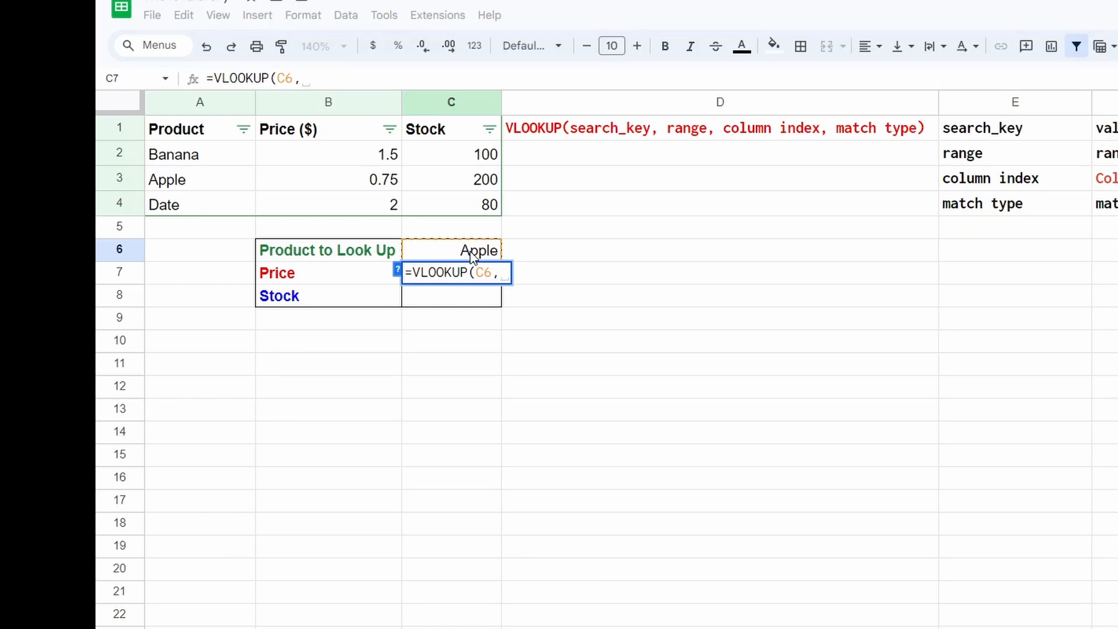
pyautogui.moveTo(205, 155); pyautogui.dragTo(451, 215)
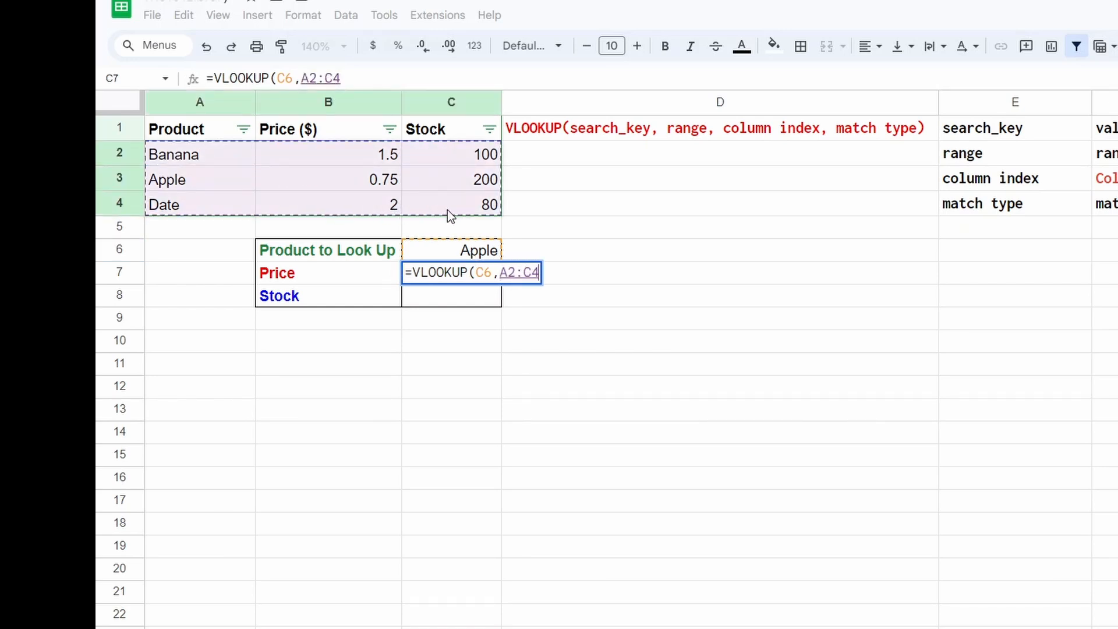
pyautogui.write(',')
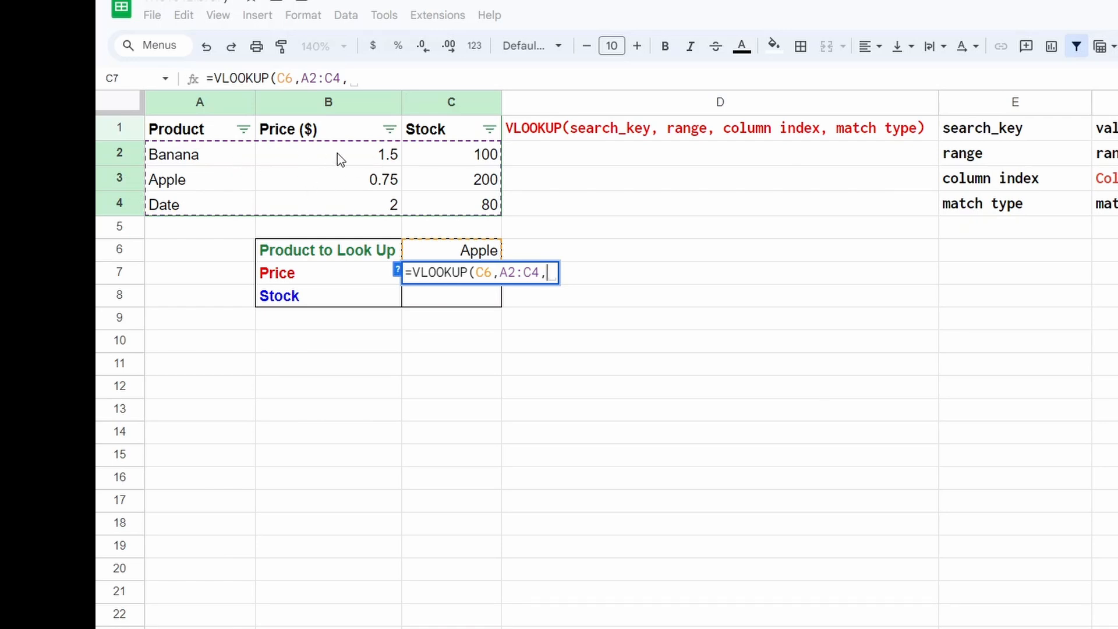
pyautogui.write('2')
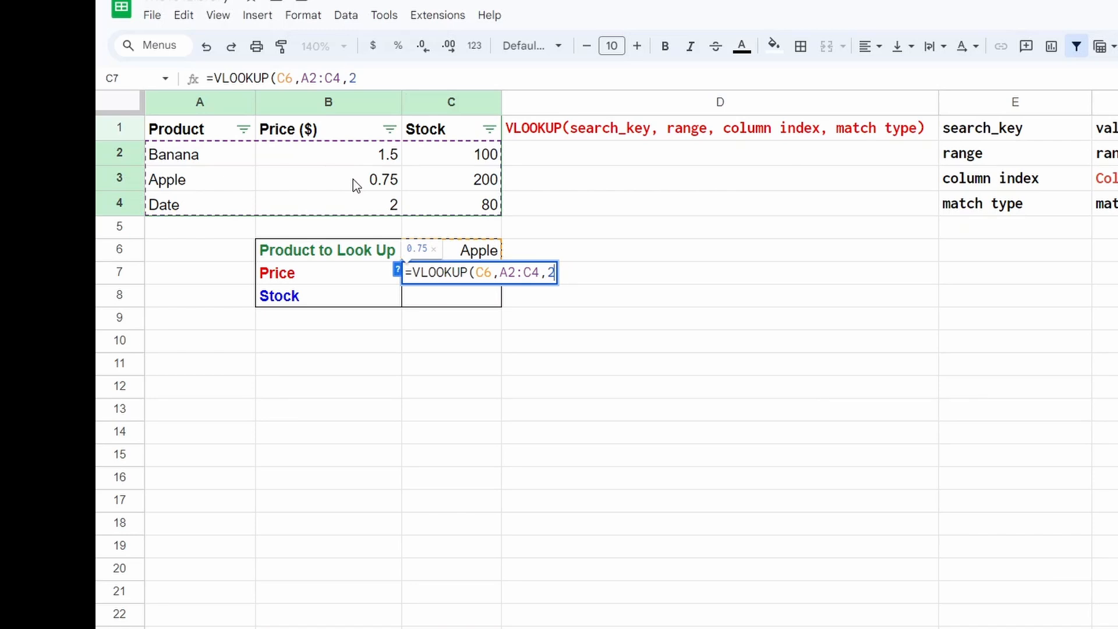
pyautogui.write(',')
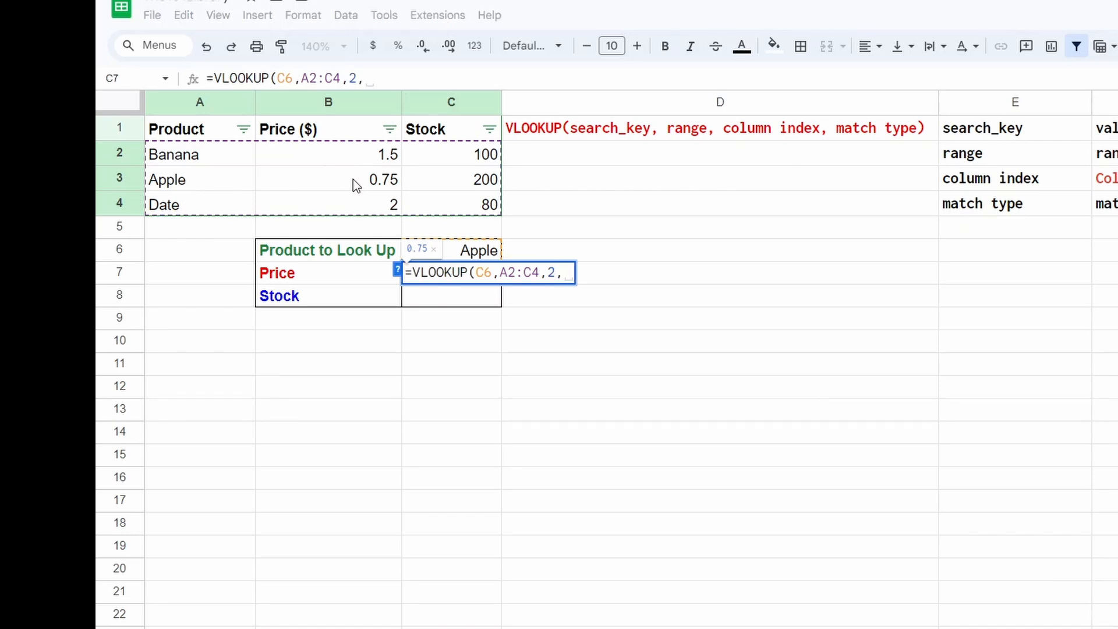
pyautogui.write('F')
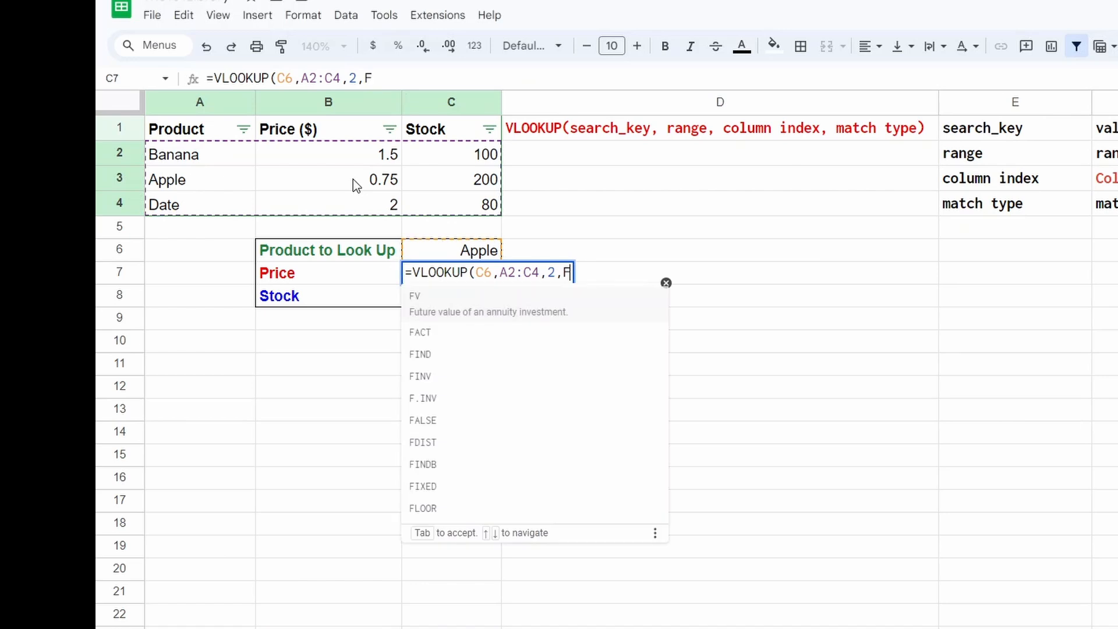
pyautogui.write('alse')
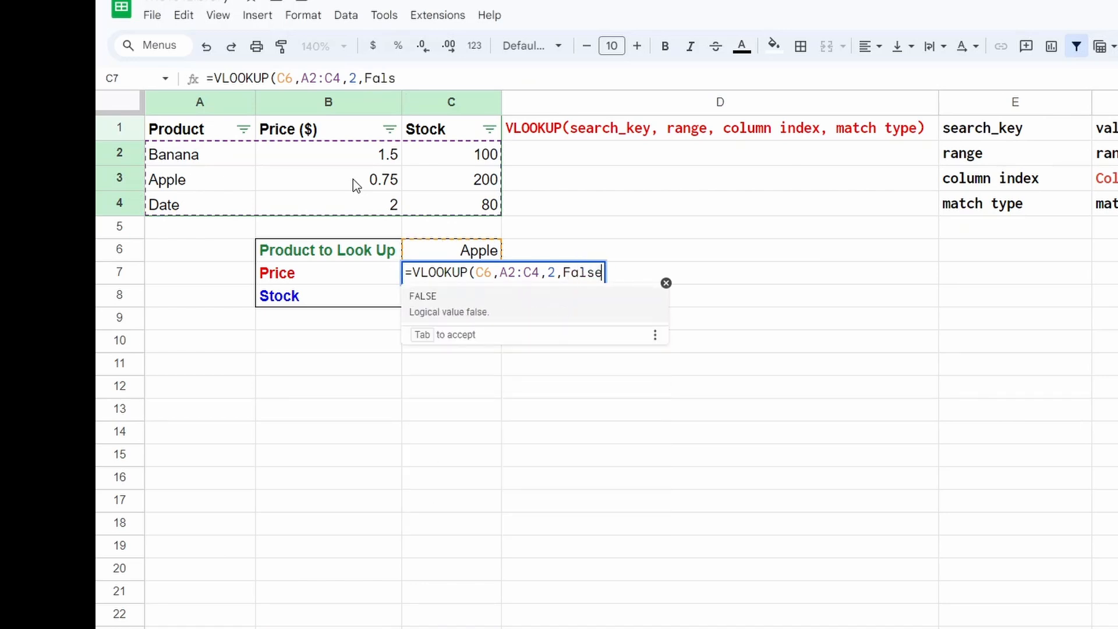
pyautogui.write(')')
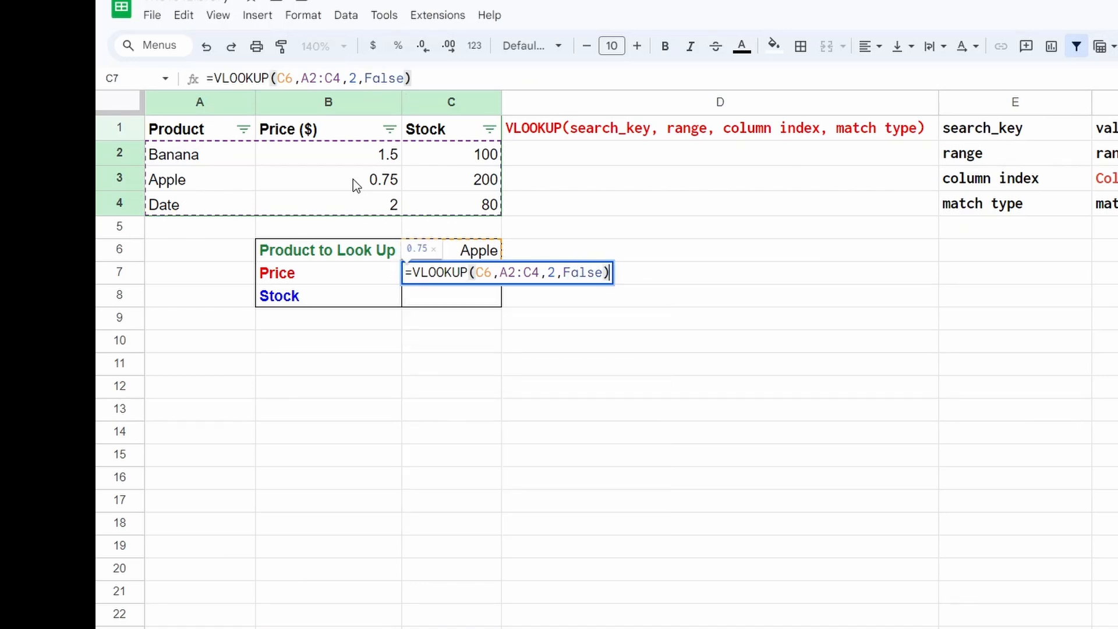
pyautogui.press('Return')
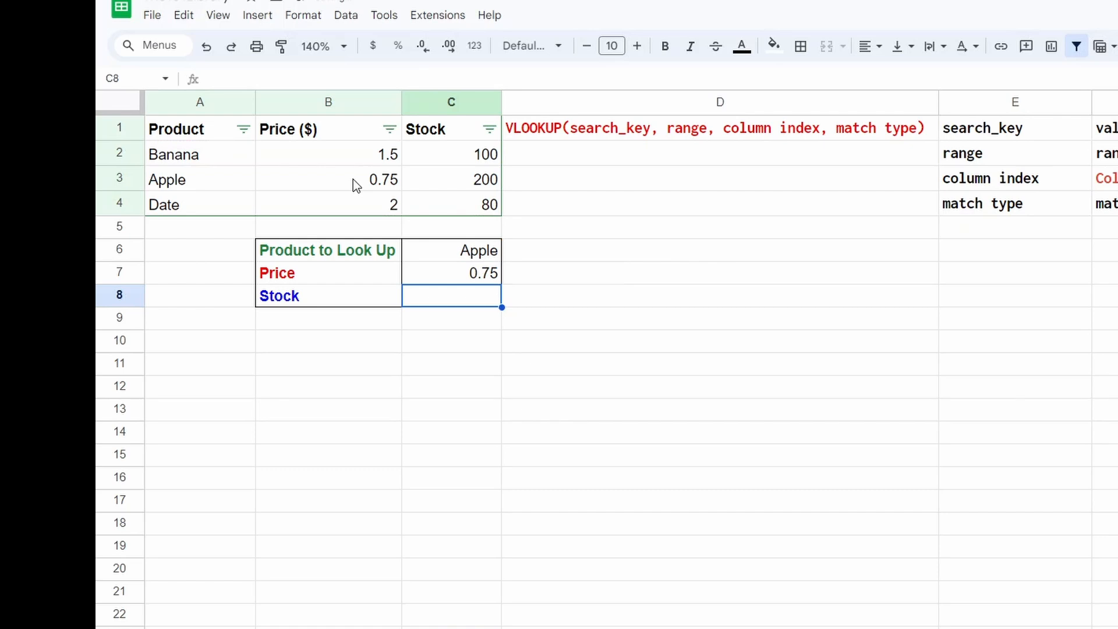
# Replace the product to look up in cell C6 with Date
pyautogui.click(476, 255)
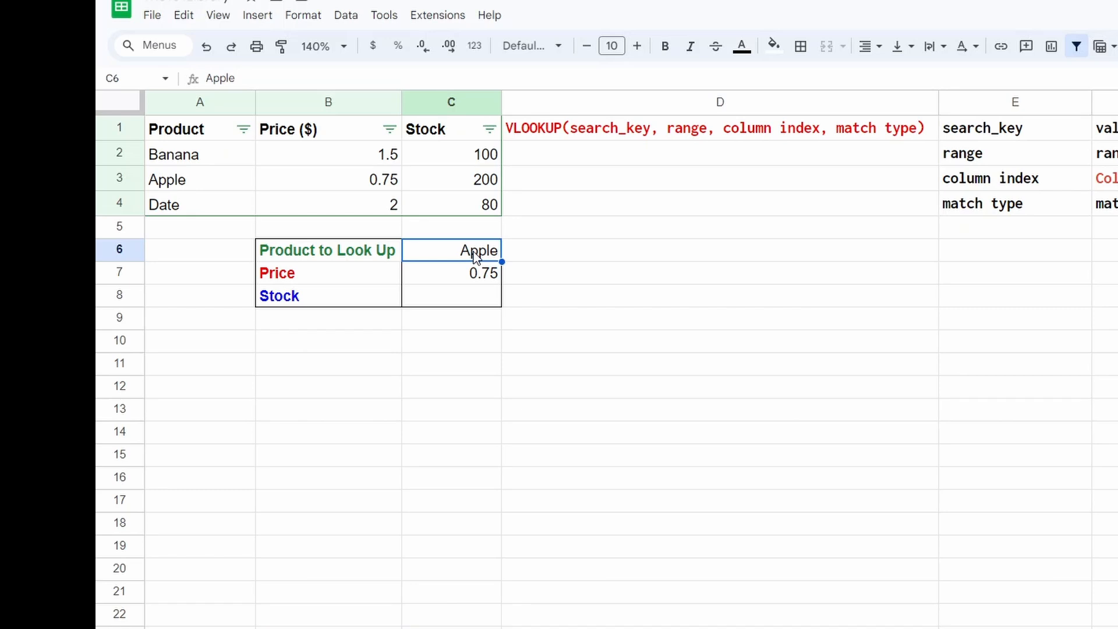
pyautogui.write('Date')
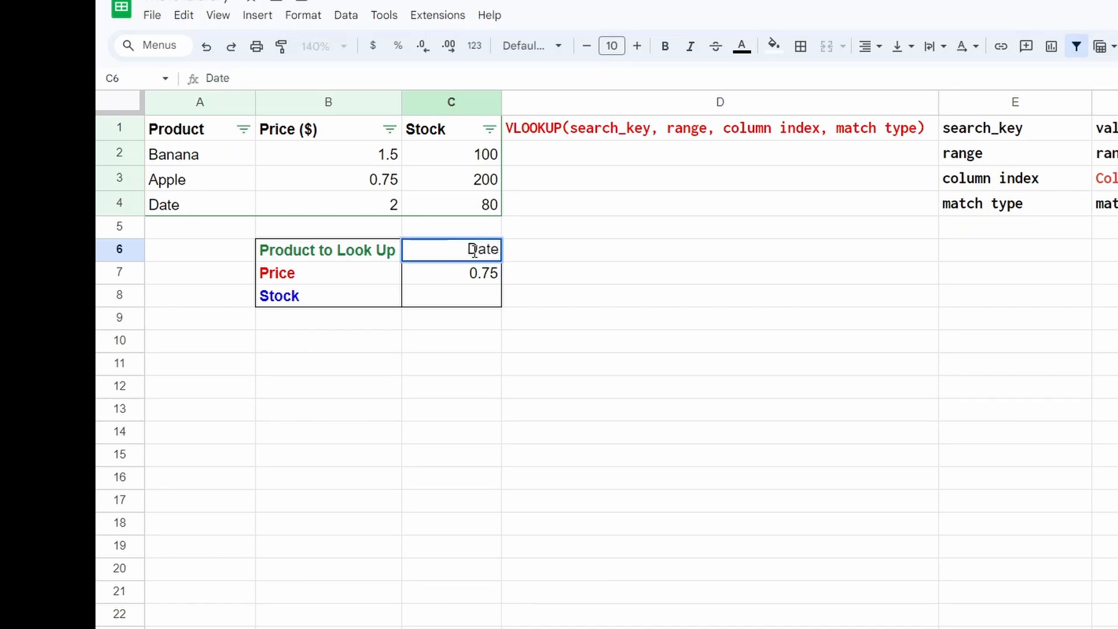
pyautogui.press('Return')
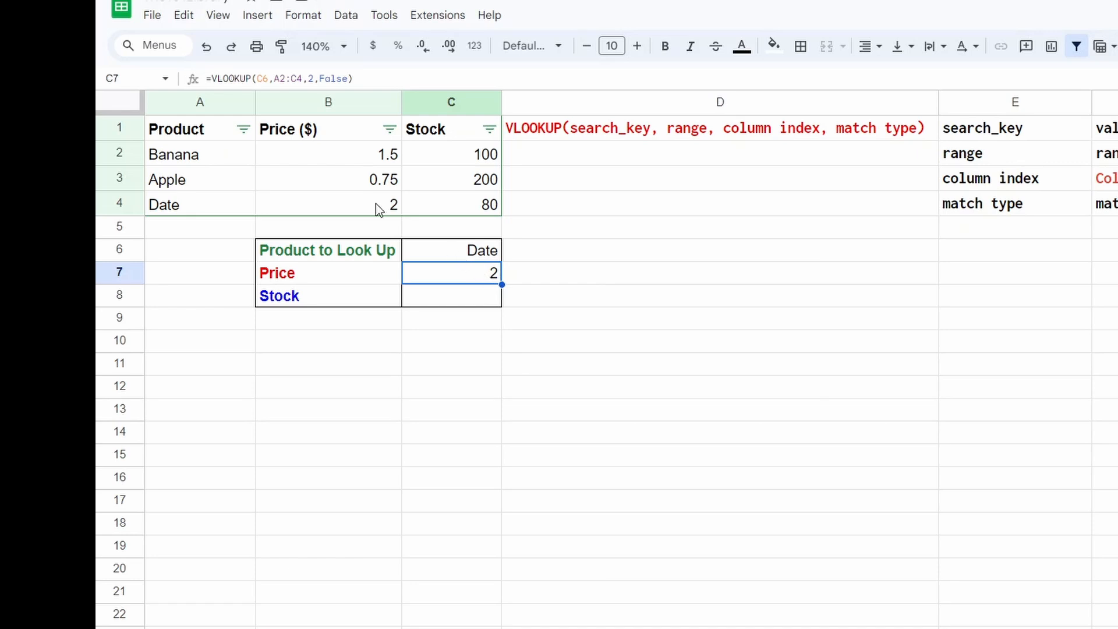
# Copy the VLOOKUP formula text from C7 into the Stock cell C8 and set its column index to 3
pyautogui.hotkey('ctrl', 'c')
pyautogui.moveTo(354, 78); pyautogui.dragTo(172, 79)
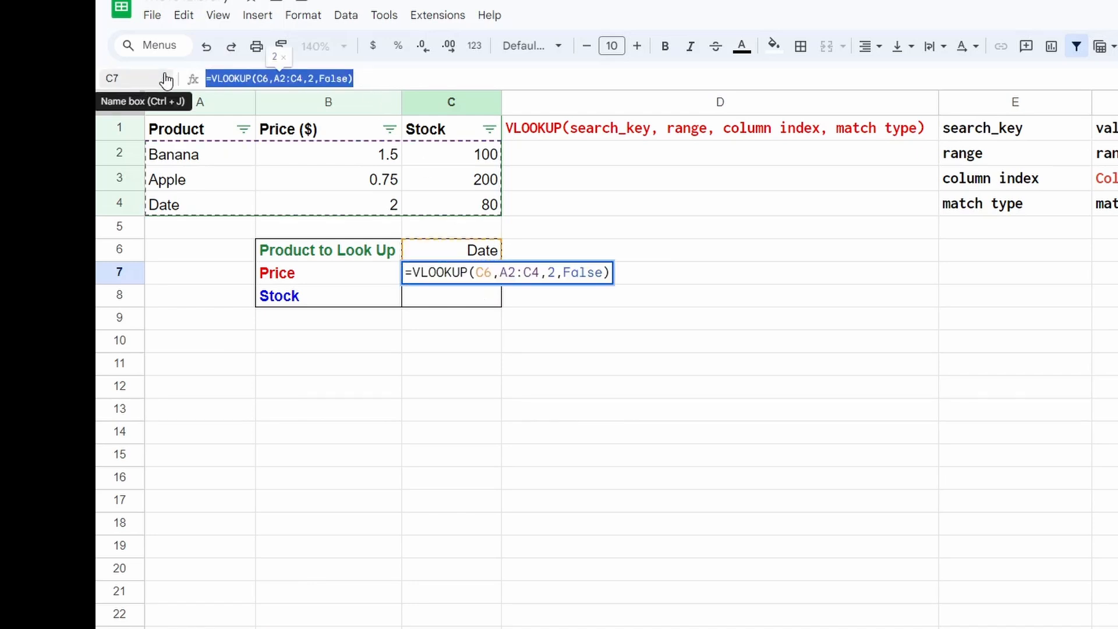
pyautogui.click(438, 303)
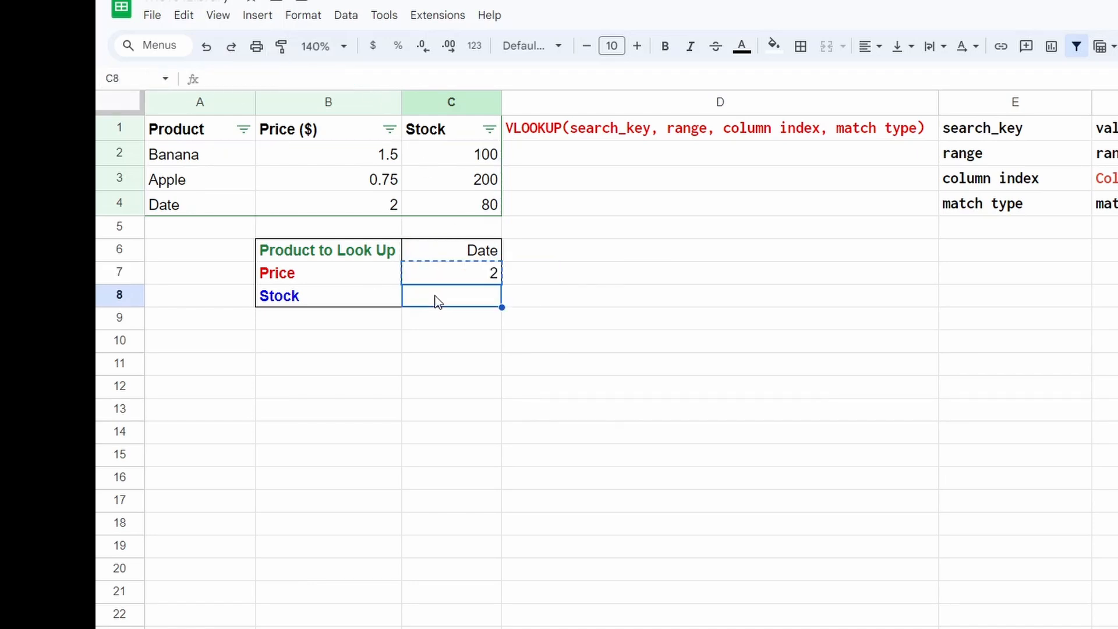
pyautogui.click(313, 78)
pyautogui.hotkey('ctrl', 'v')
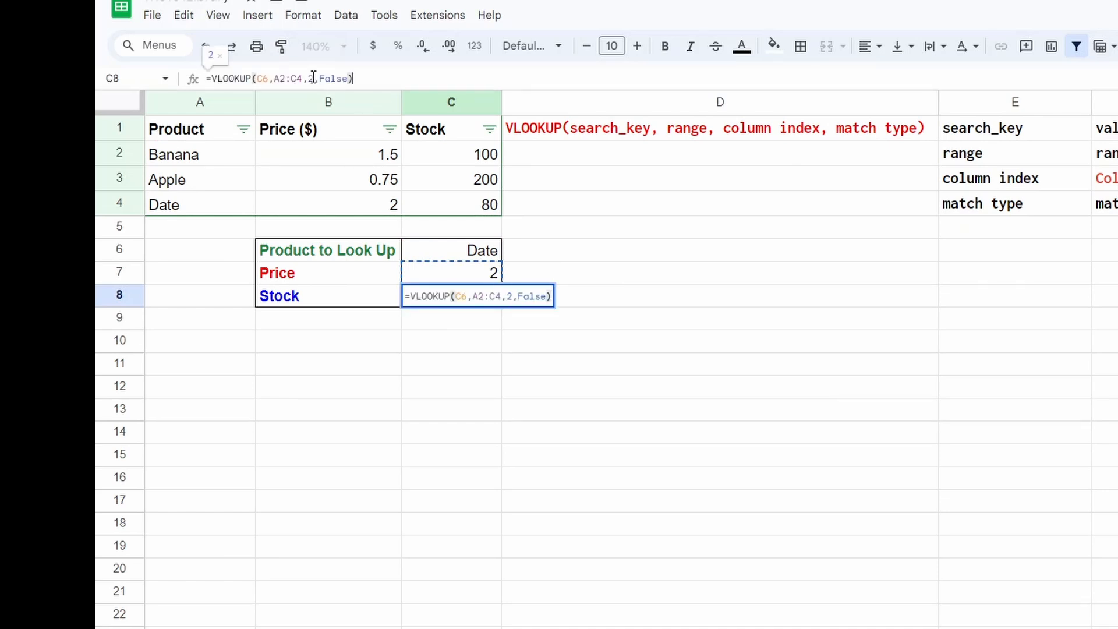
pyautogui.doubleClick(311, 78)
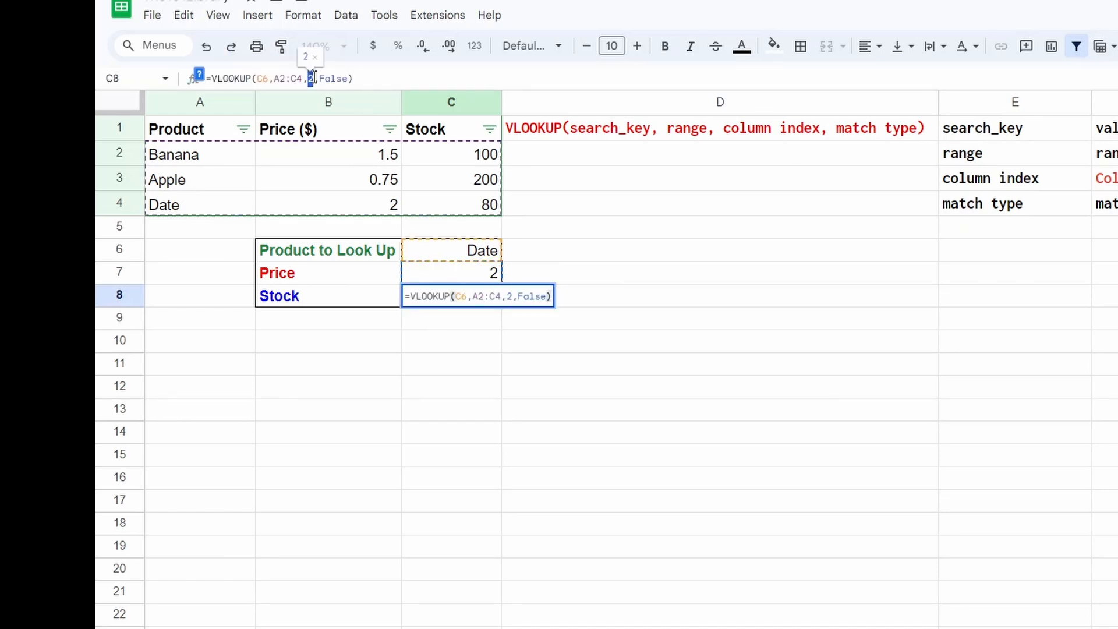
pyautogui.write('3')
pyautogui.press('Return')
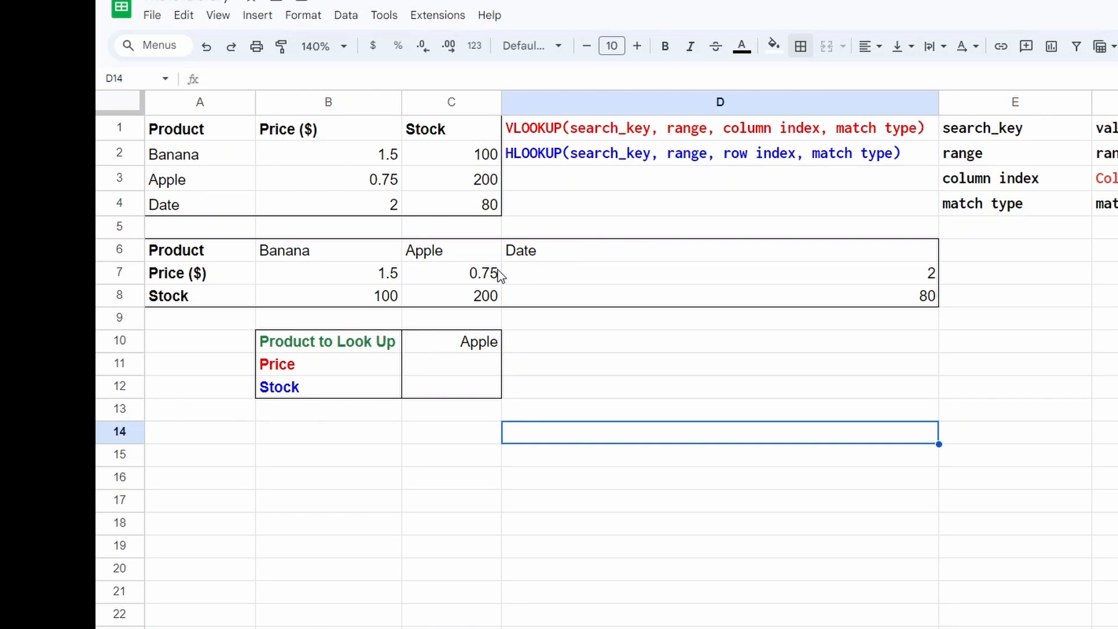
# Enter an HLOOKUP formula in the Price cell C11 with search key C10, range B6:D8, row index 2 and match type False
pyautogui.click(463, 366)
pyautogui.write('=')
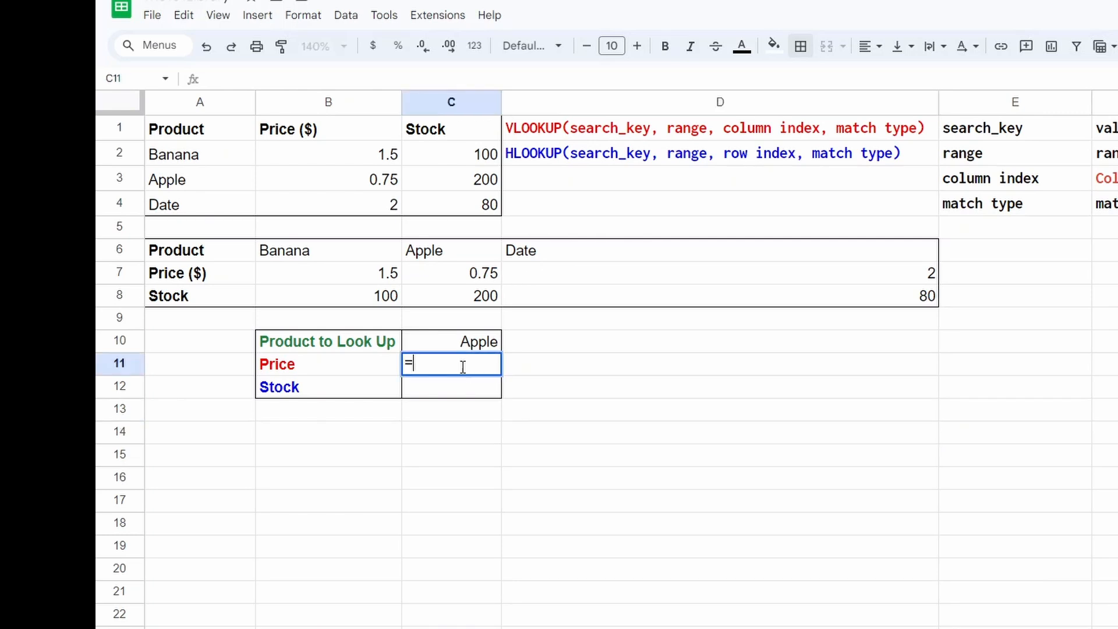
pyautogui.write('hloo')
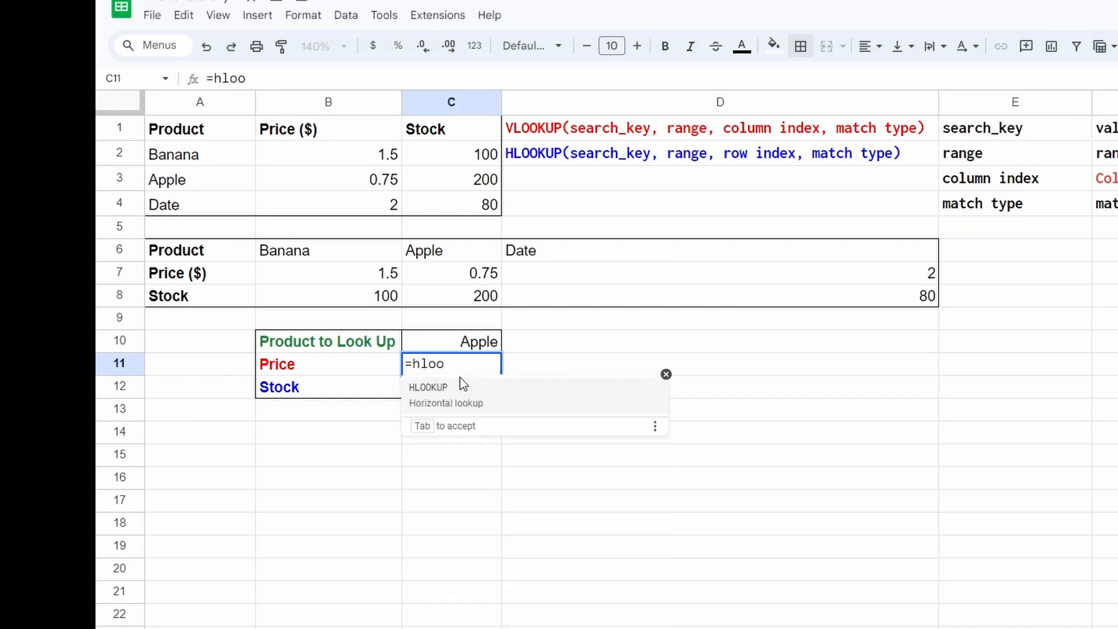
pyautogui.click(455, 392)
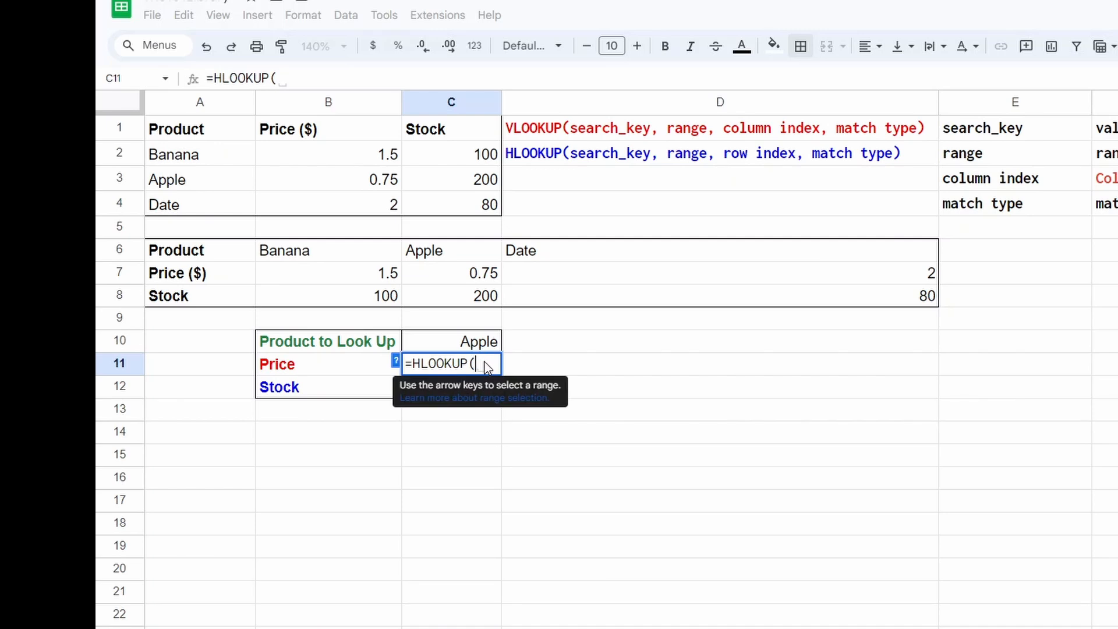
pyautogui.click(481, 345)
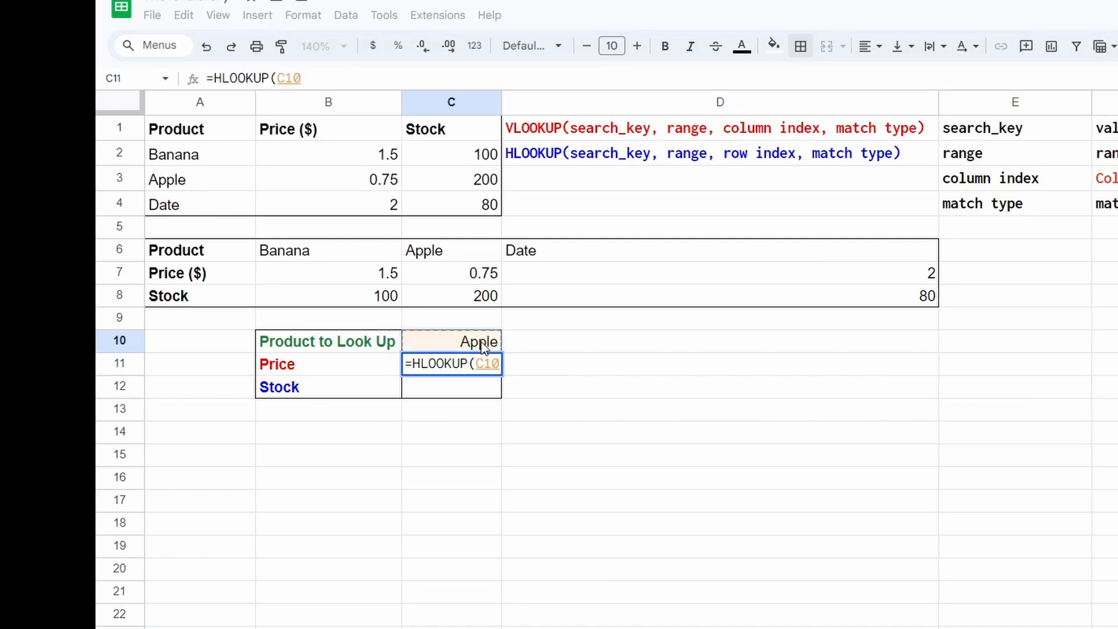
pyautogui.write(',')
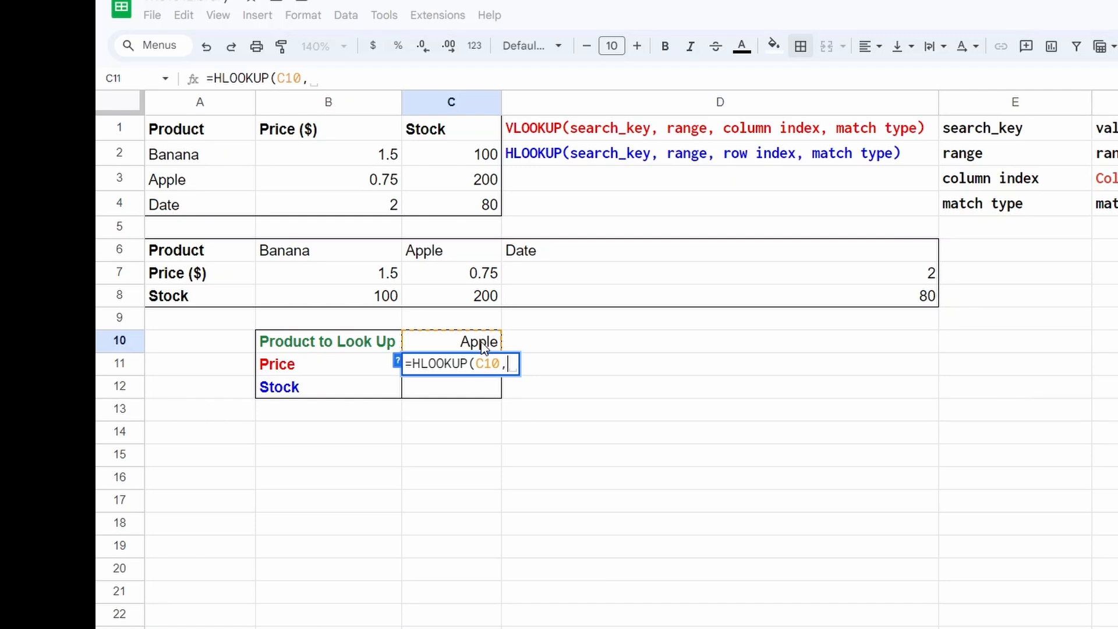
pyautogui.moveTo(333, 256); pyautogui.dragTo(612, 301)
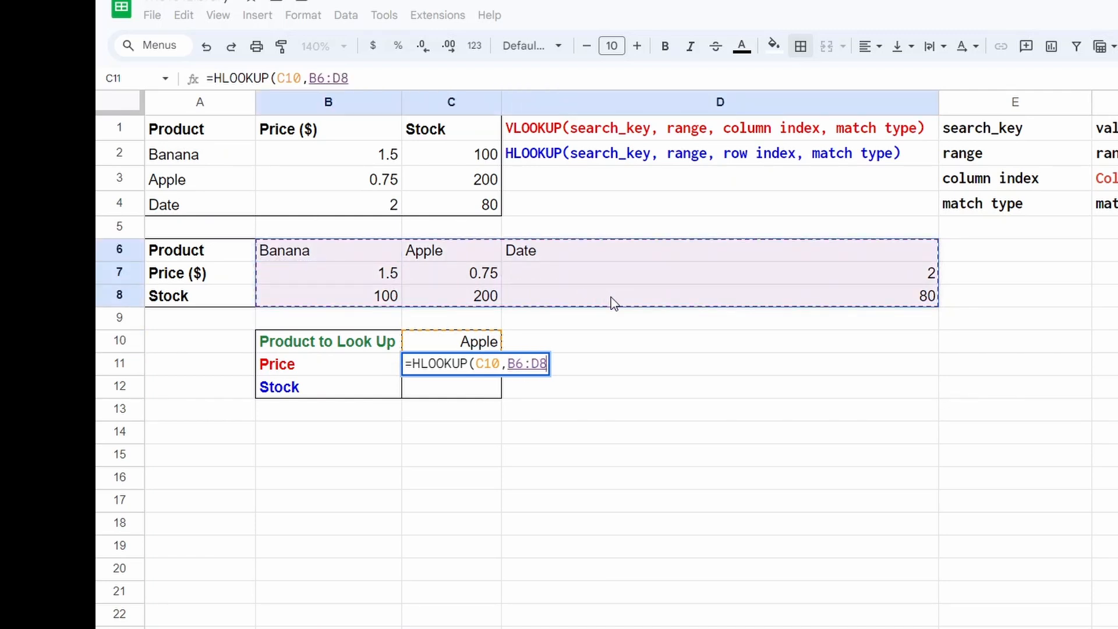
pyautogui.write(',')
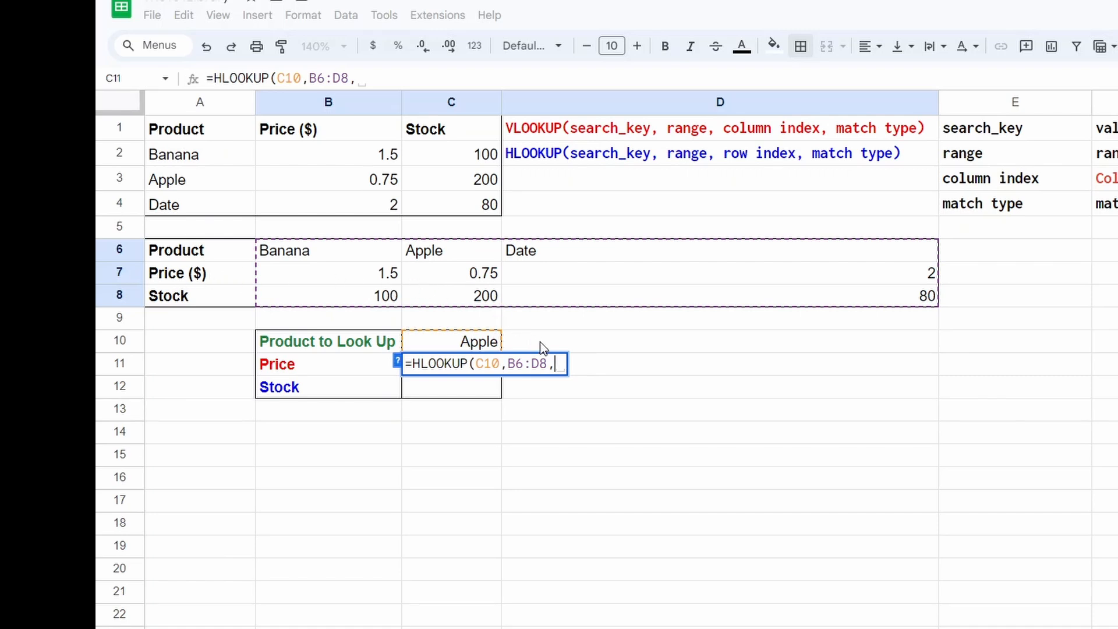
pyautogui.write('2')
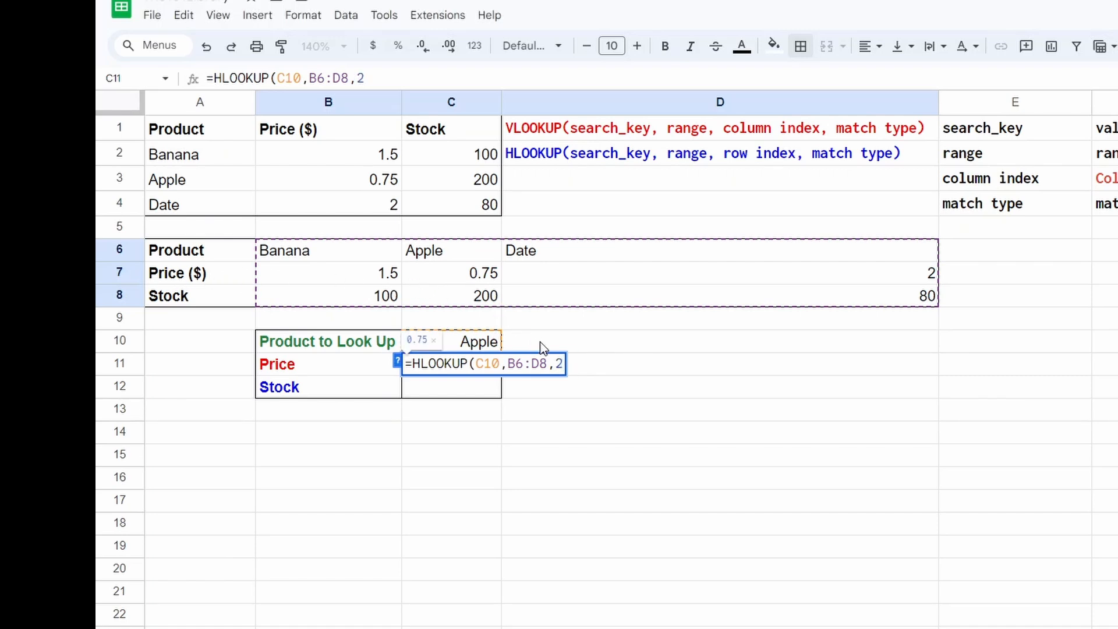
pyautogui.write(',')
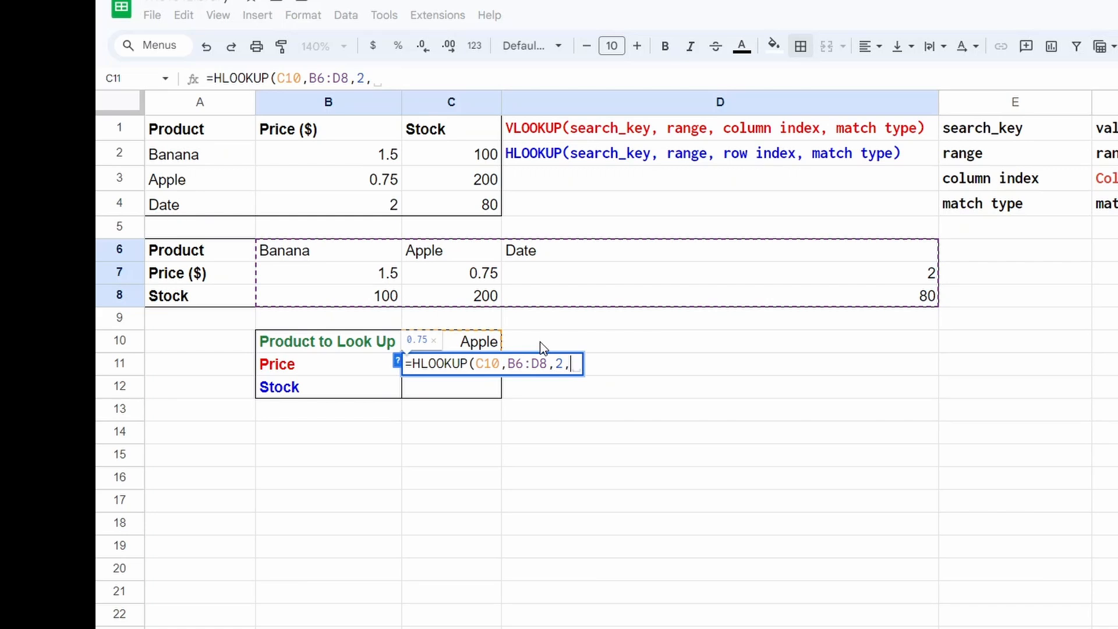
pyautogui.write('Fa')
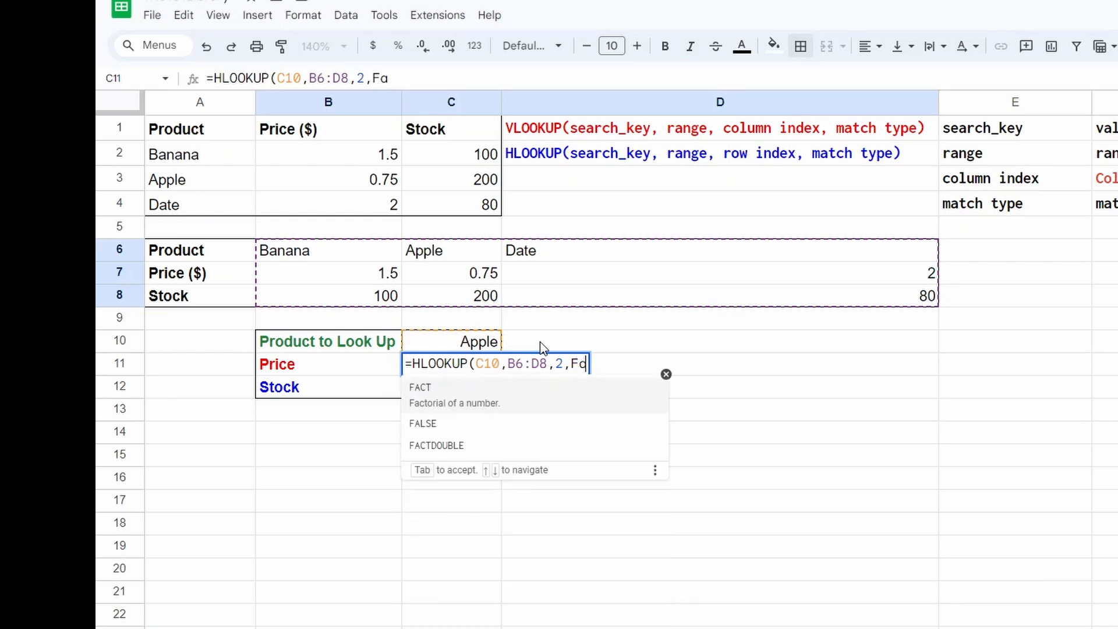
pyautogui.write('lse')
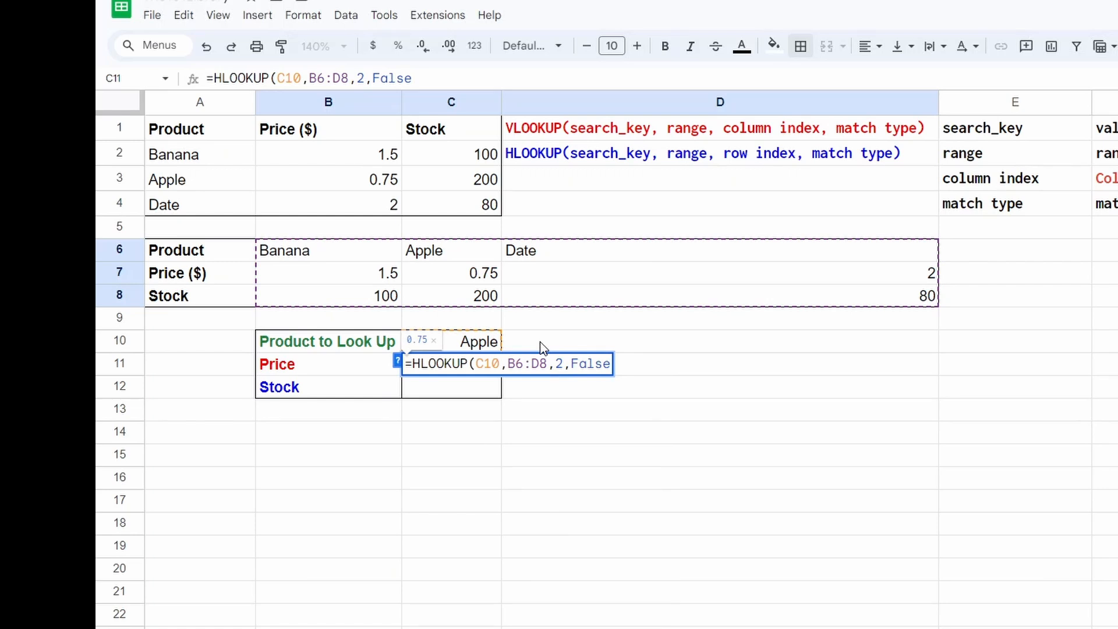
pyautogui.write(')')
pyautogui.press('Return')
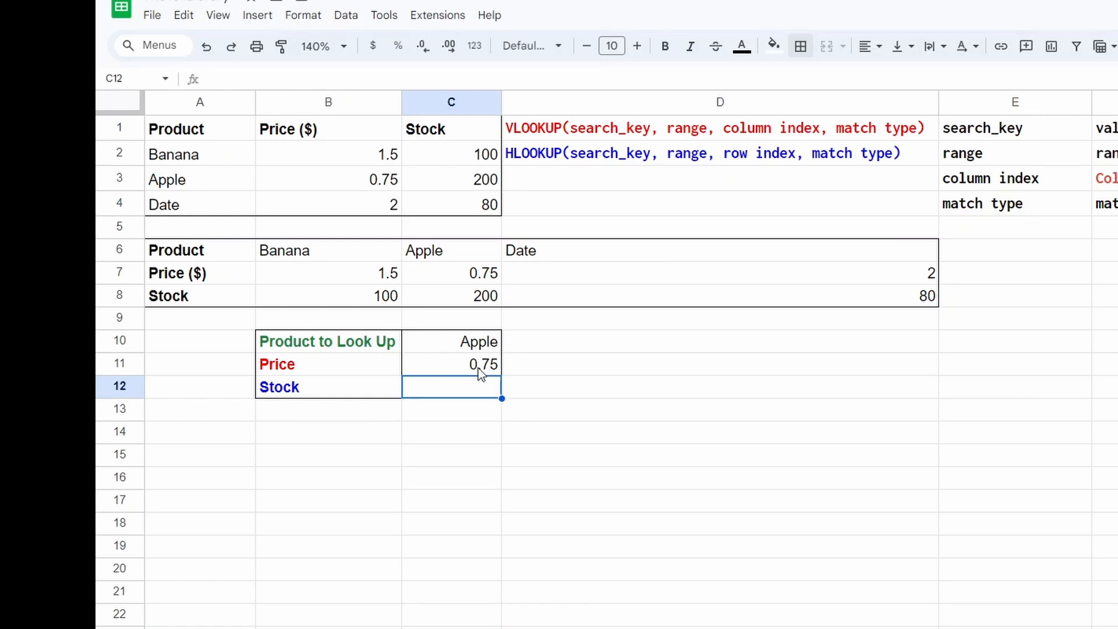
# Replace the product to look up in cell C10 with Date
pyautogui.click(469, 344)
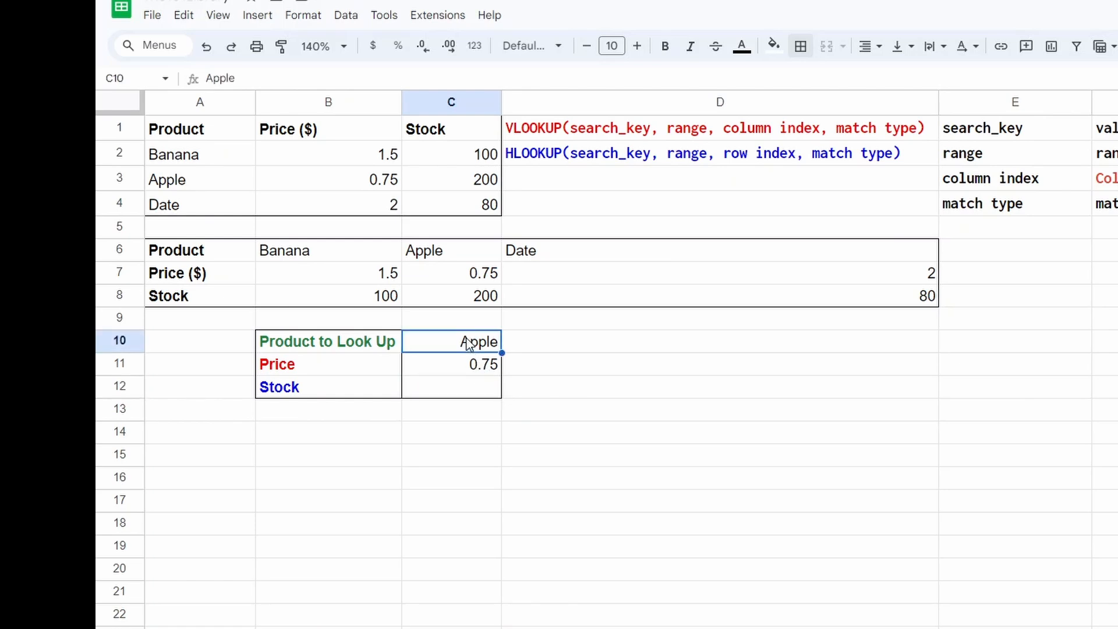
pyautogui.write('Date')
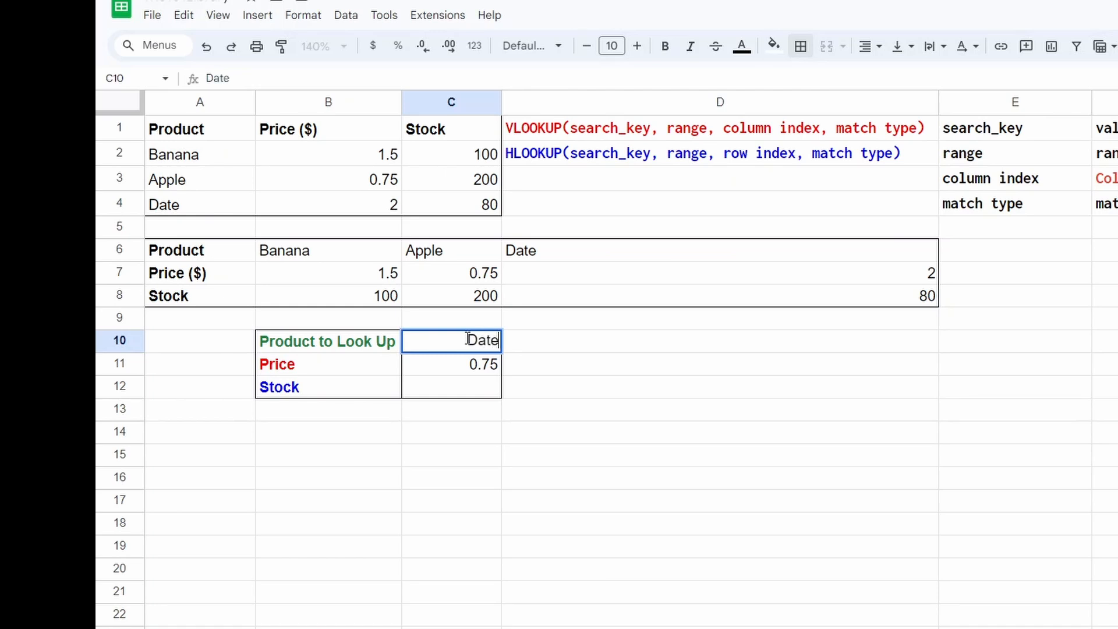
pyautogui.press('Return')
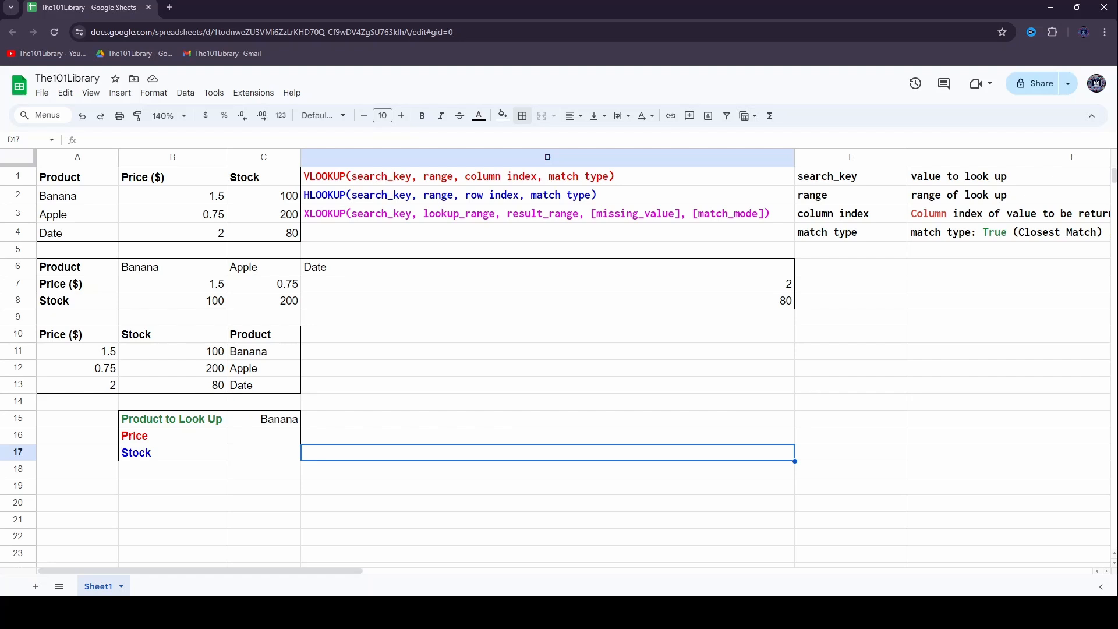
pyautogui.press('Up')
pyautogui.press('Up')
pyautogui.press('Up')
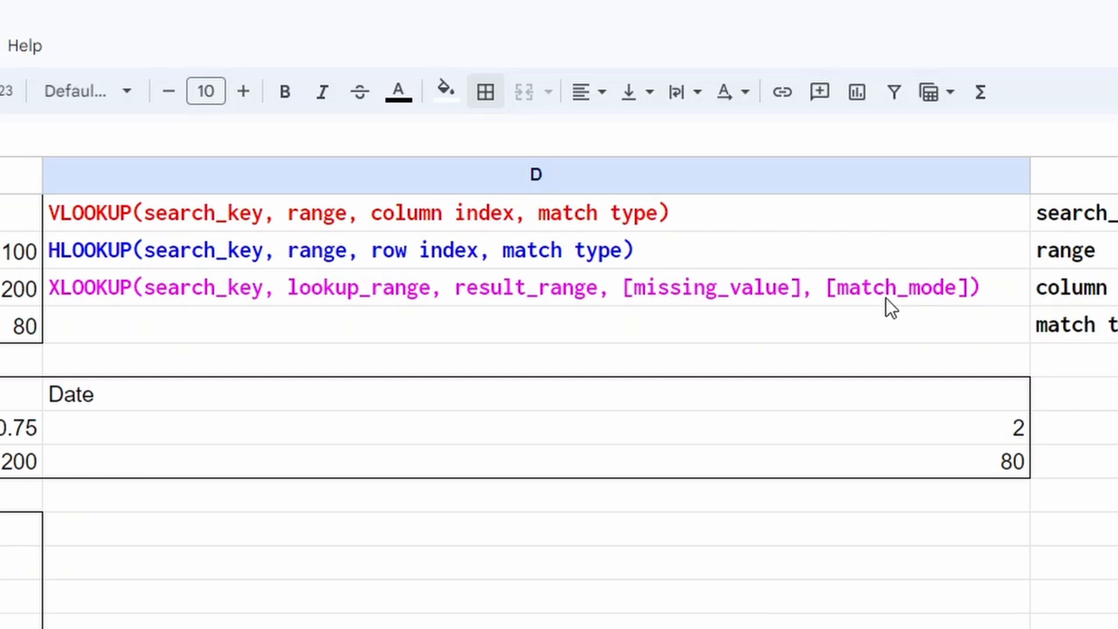
# Start an XLOOKUP formula in the Price cell C16 with search key C15, lookup range C11:C13 and result range A11:A13
pyautogui.click(21, 626)
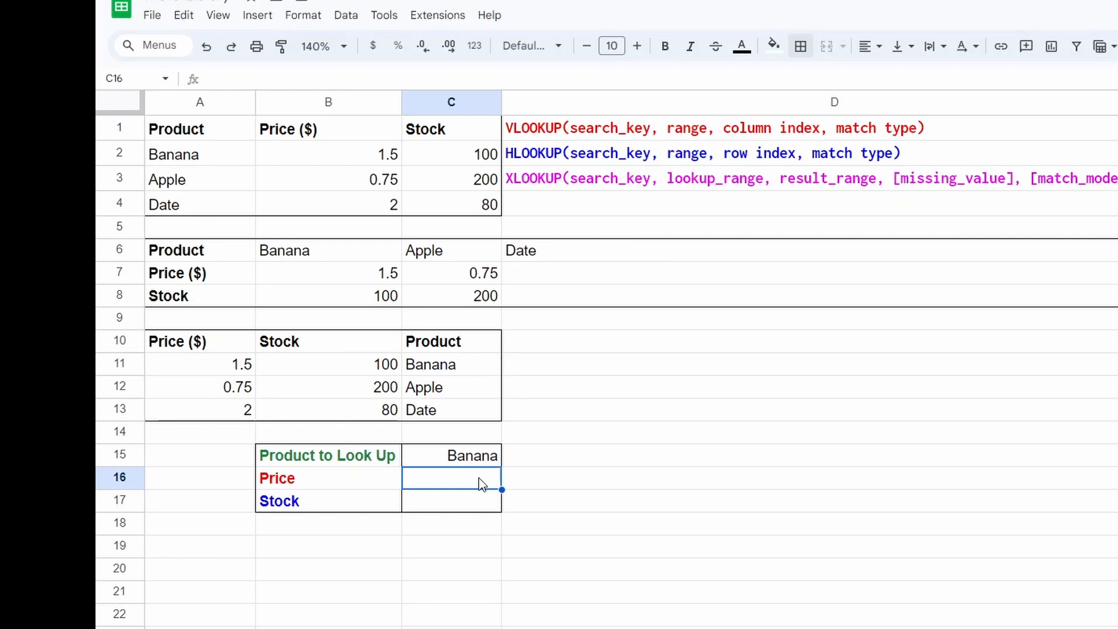
pyautogui.write('=')
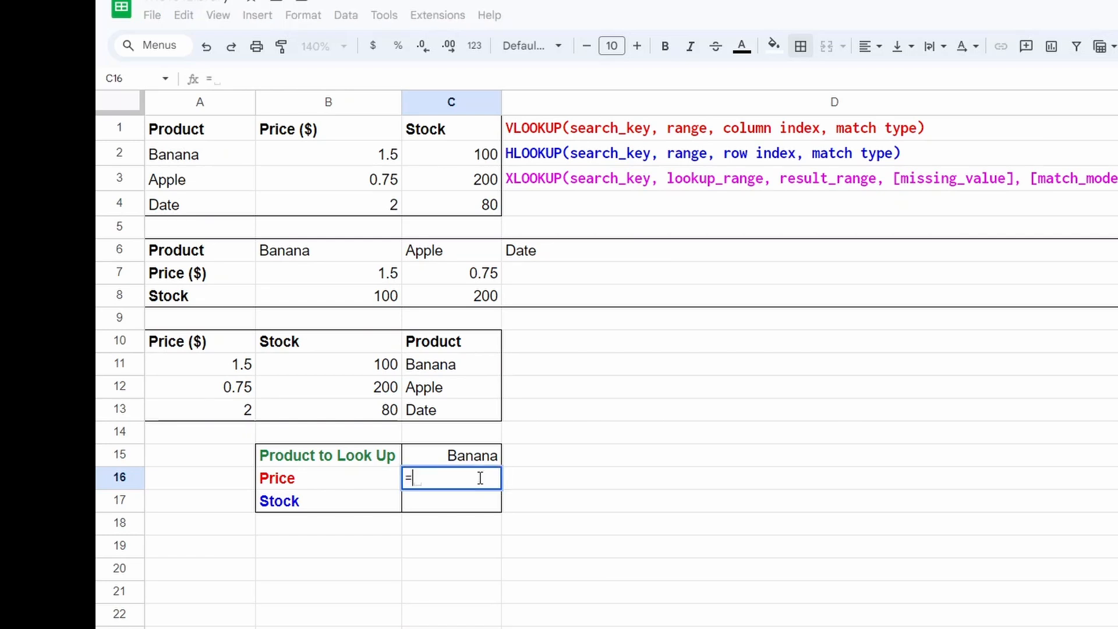
pyautogui.write('xloo')
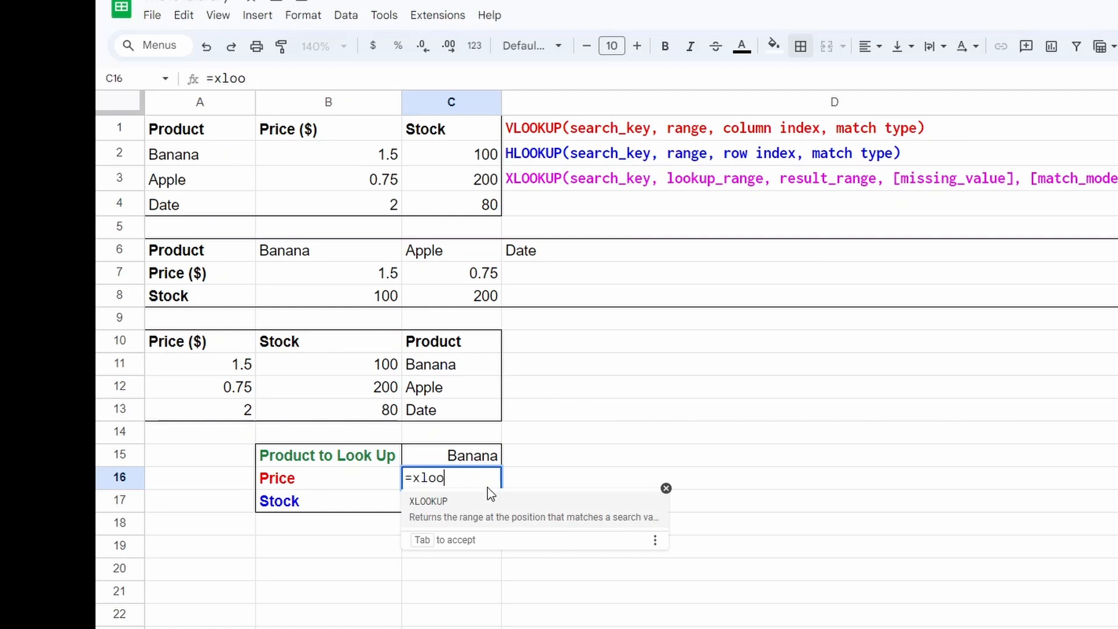
pyautogui.click(505, 511)
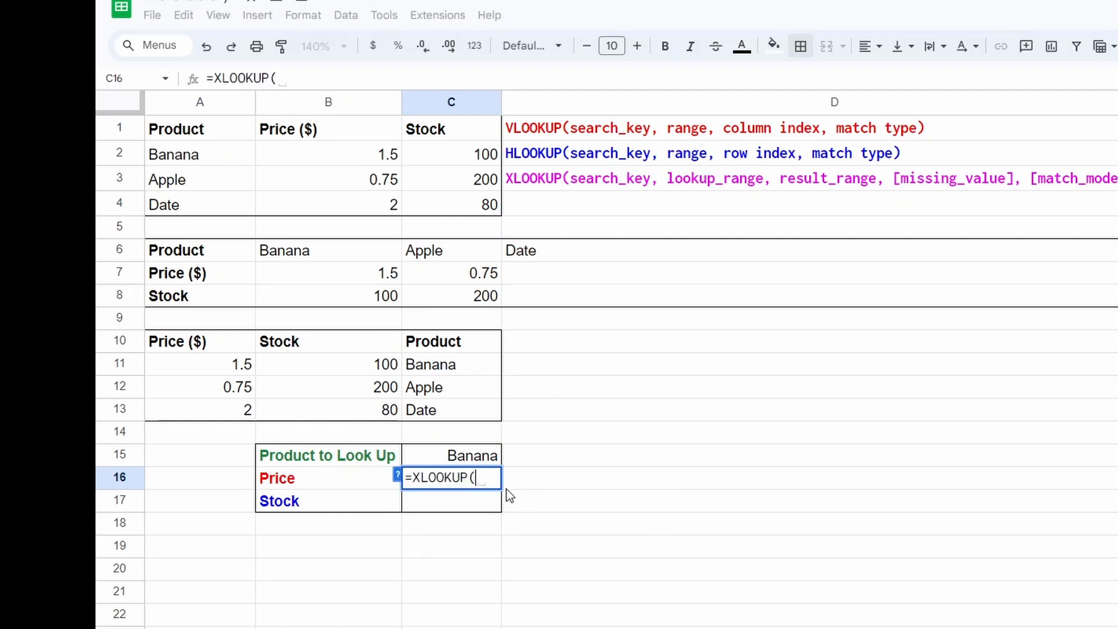
pyautogui.click(480, 461)
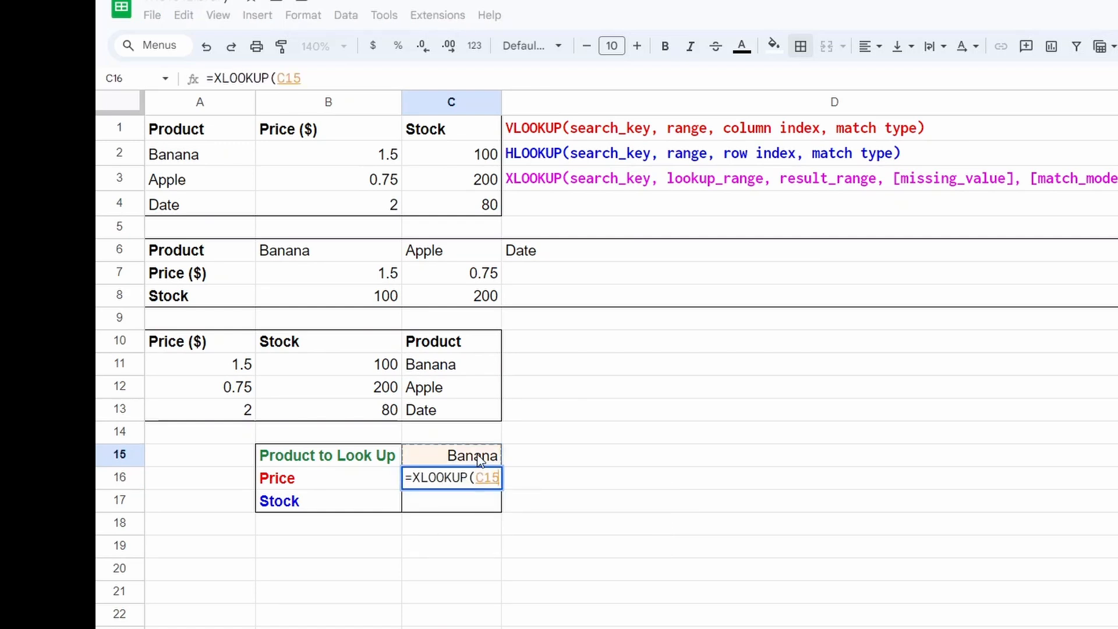
pyautogui.write(',')
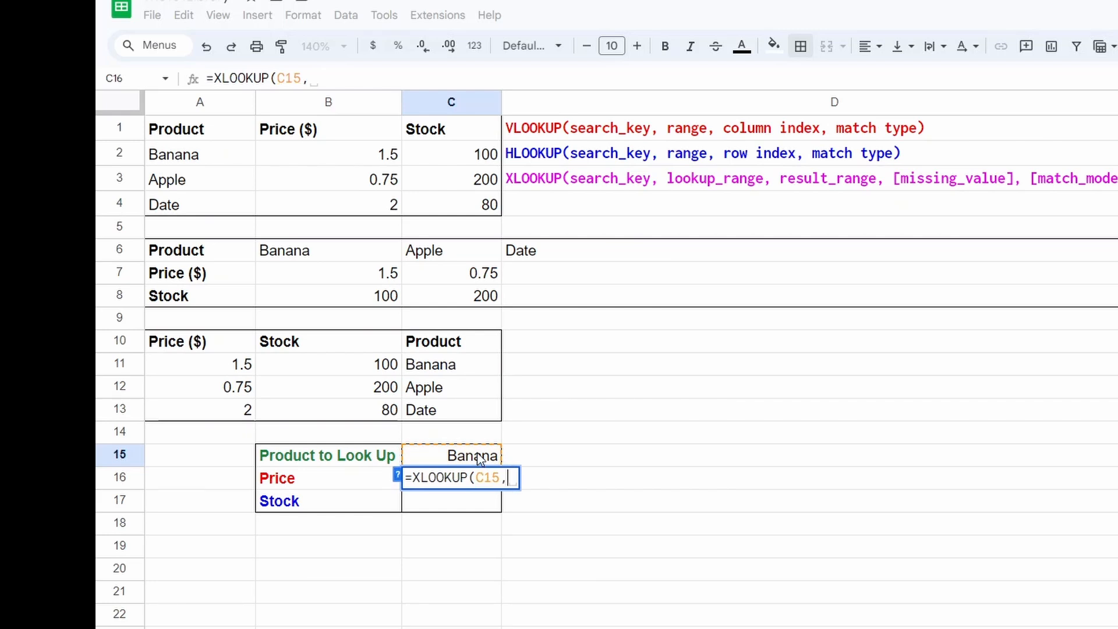
pyautogui.moveTo(459, 361); pyautogui.dragTo(457, 406)
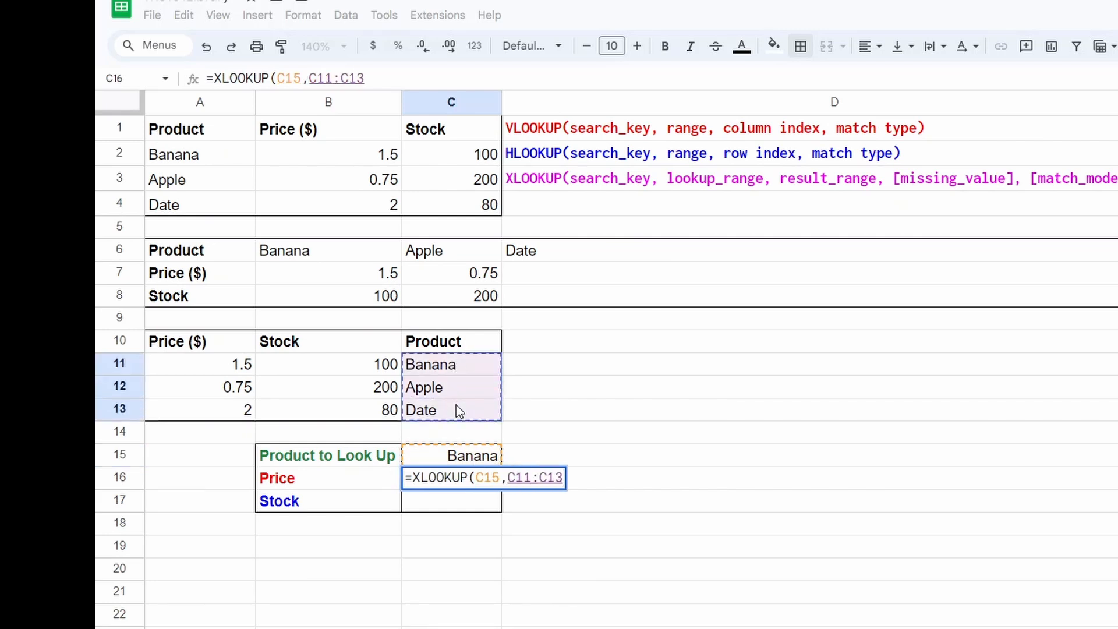
pyautogui.write(',')
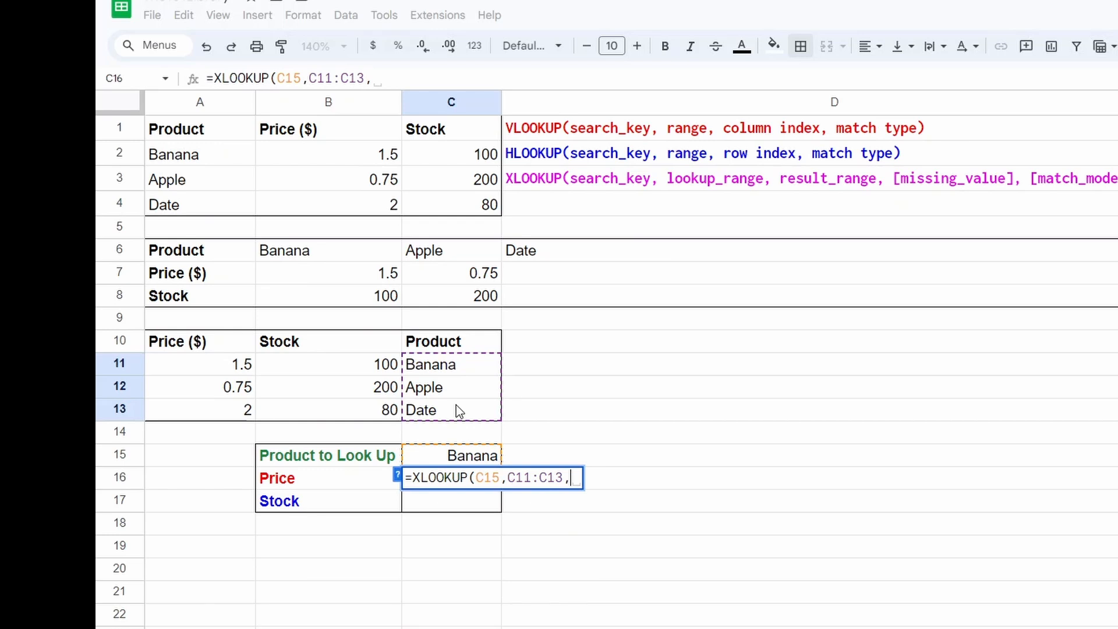
pyautogui.moveTo(232, 369); pyautogui.dragTo(226, 408)
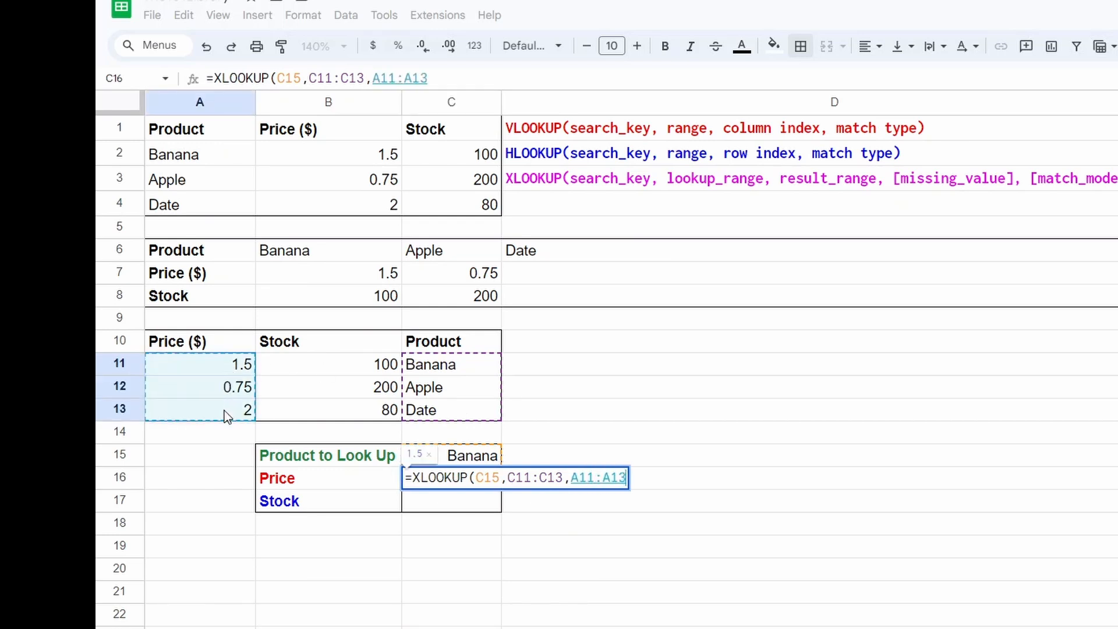
# Complete the XLOOKUP formula in C16 with missing value "Not Found" and match mode False, and decline the suggested autofill
pyautogui.write(',')
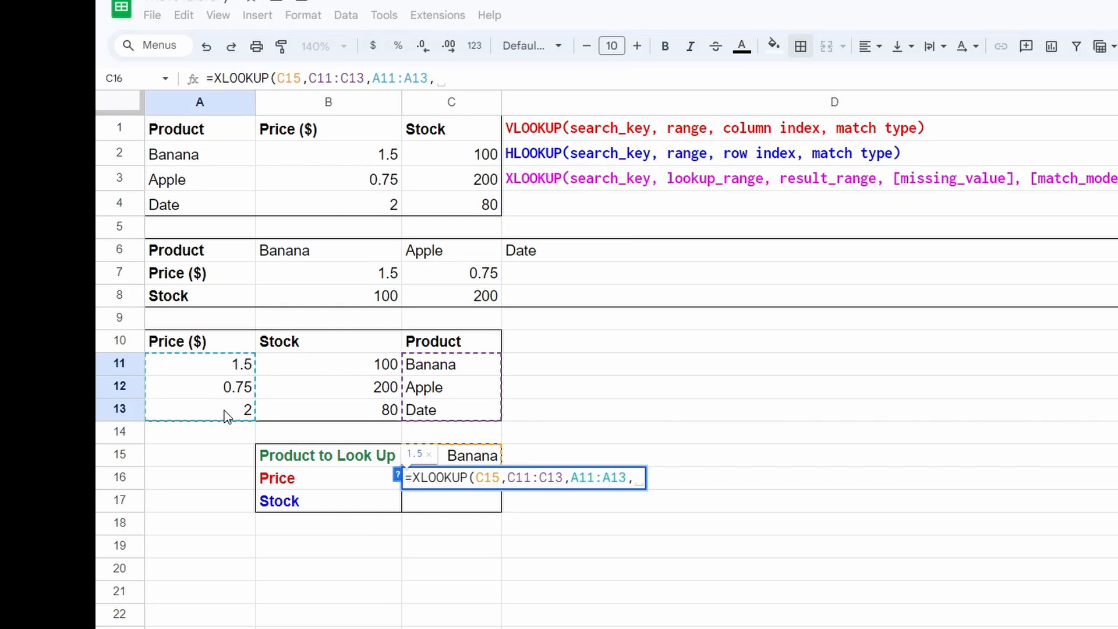
pyautogui.write('"No')
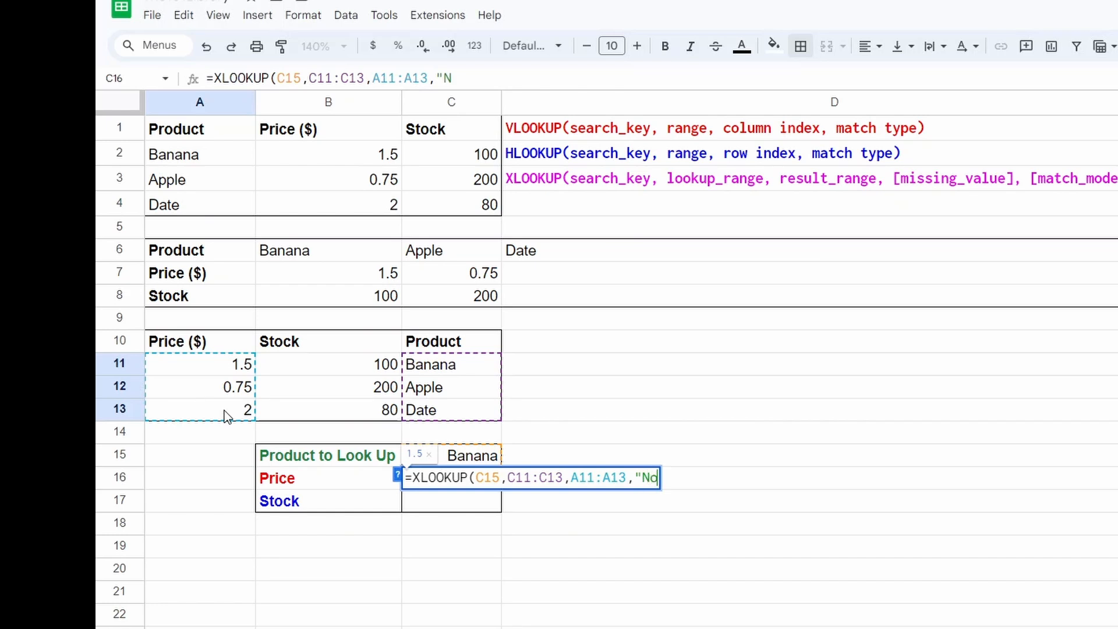
pyautogui.write('t Fou')
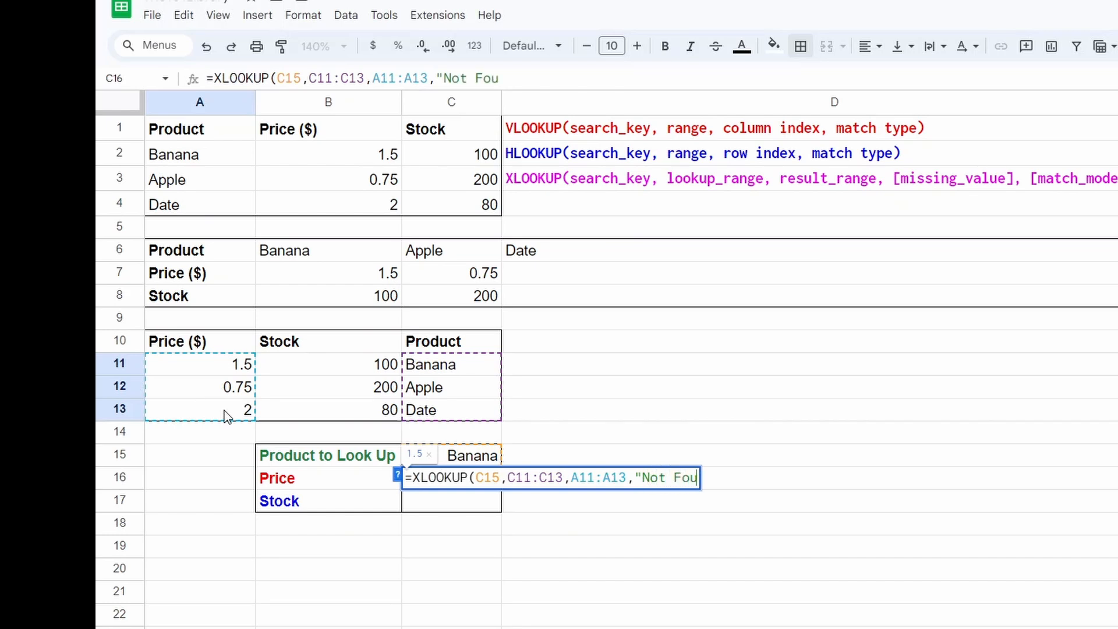
pyautogui.write('nd",')
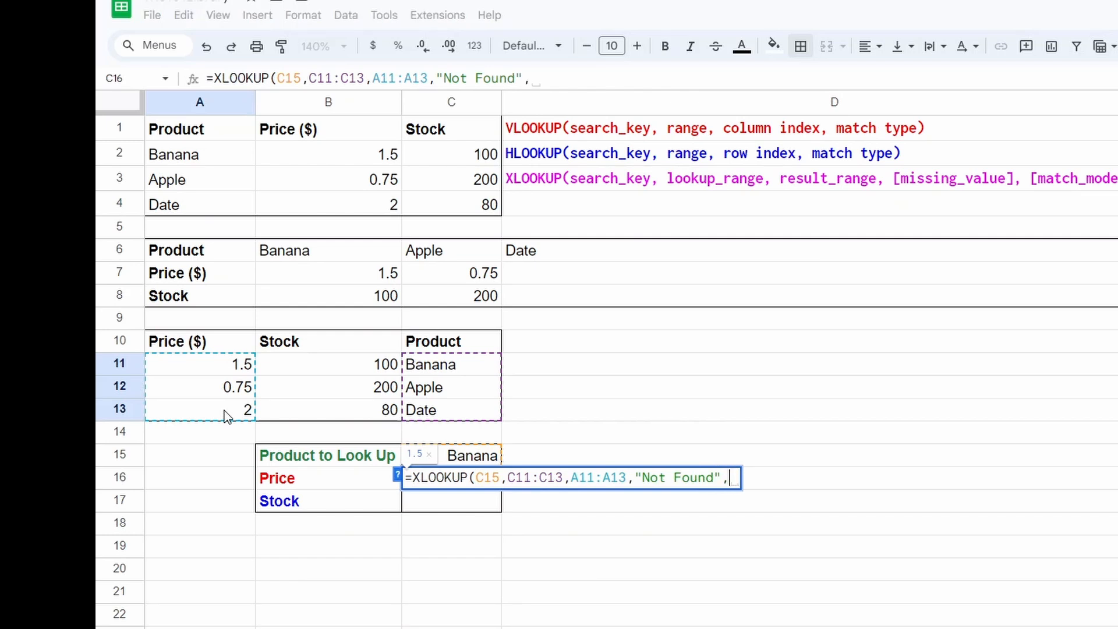
pyautogui.write('False')
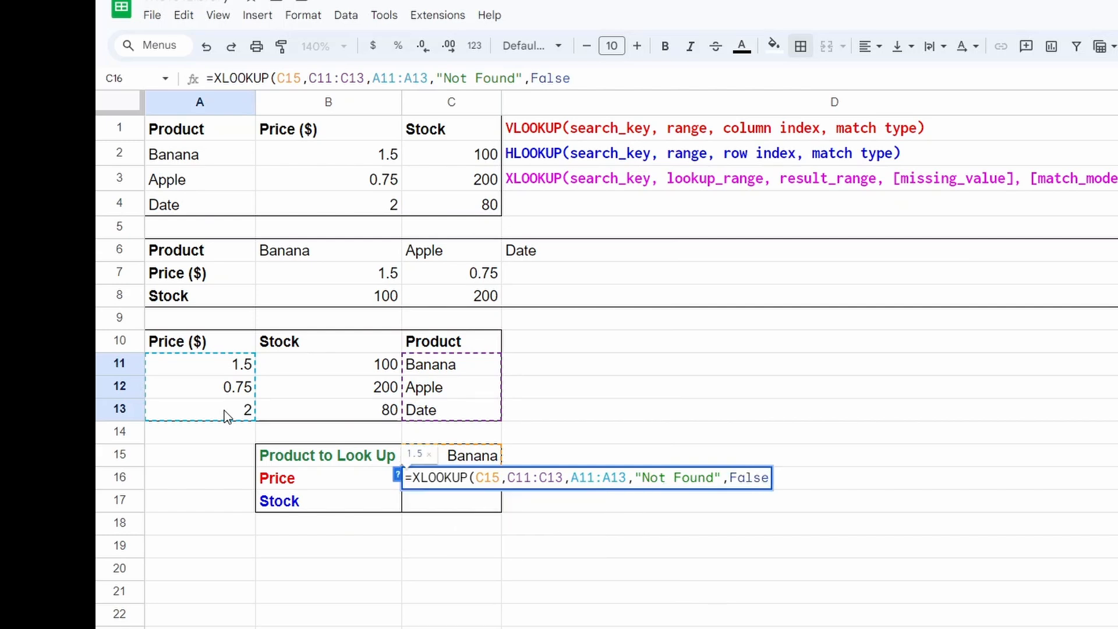
pyautogui.write(')')
pyautogui.press('Return')
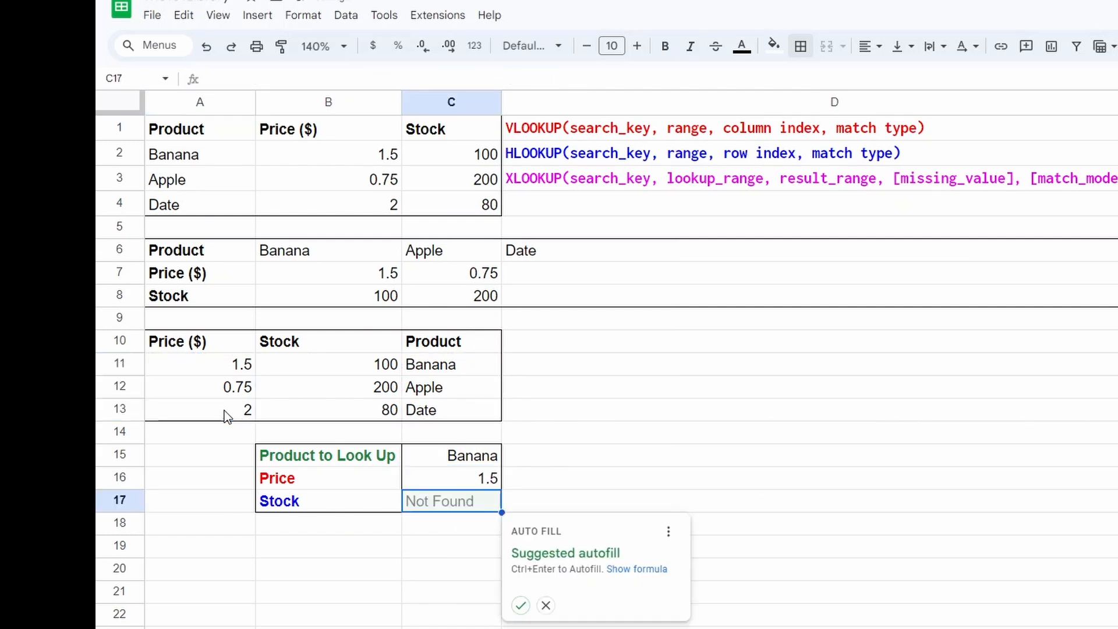
pyautogui.click(546, 605)
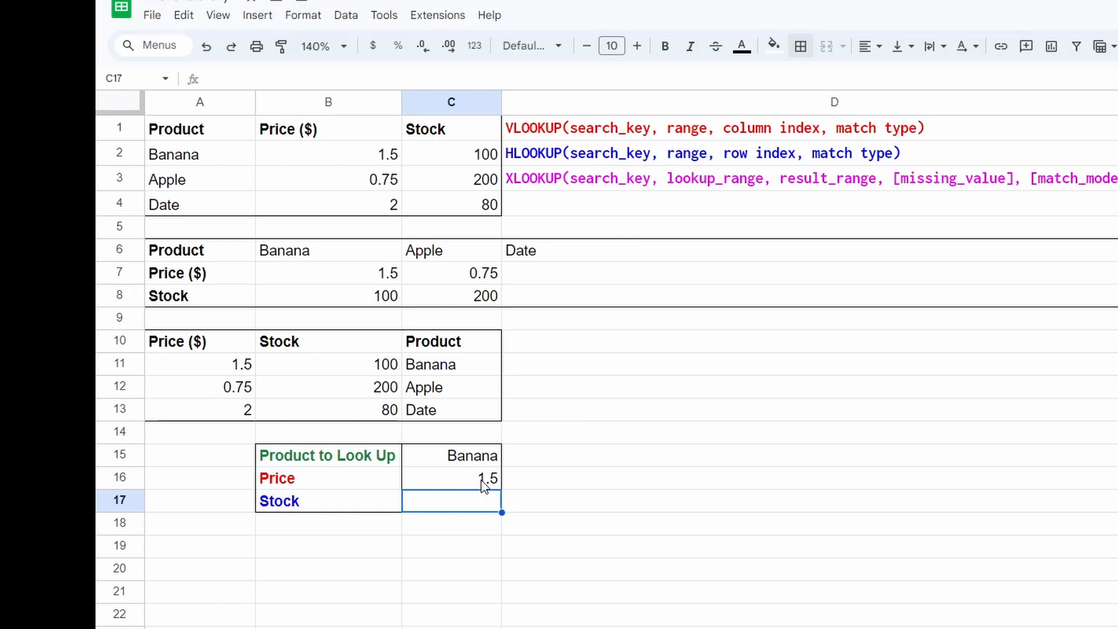
# Replace the product to look up in cell C15 with X
pyautogui.press('Up')
pyautogui.press('Up')
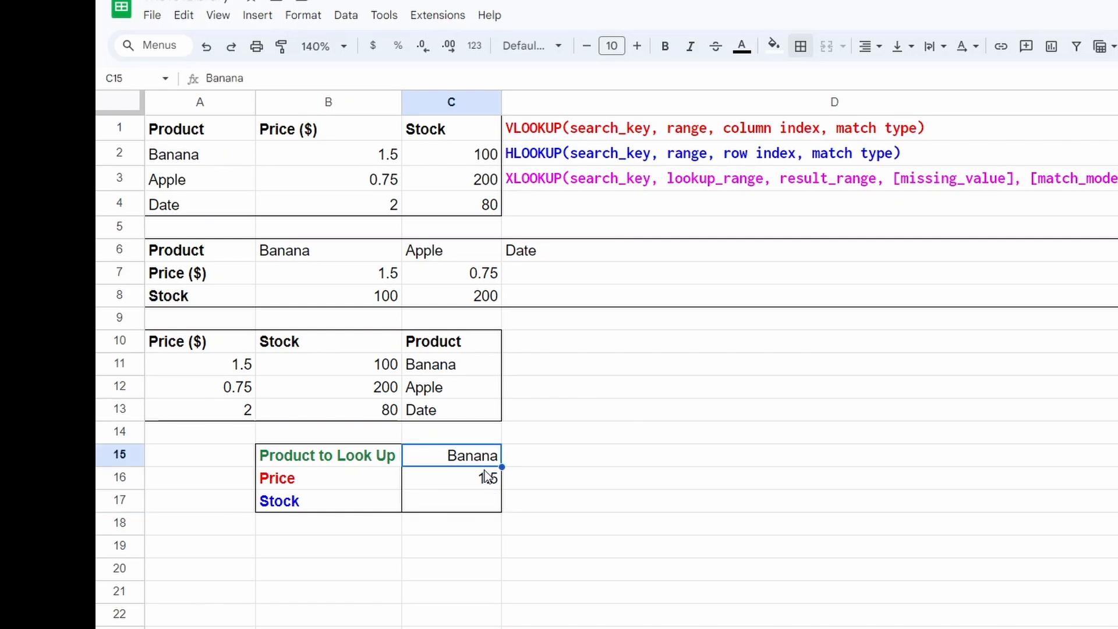
pyautogui.write('X')
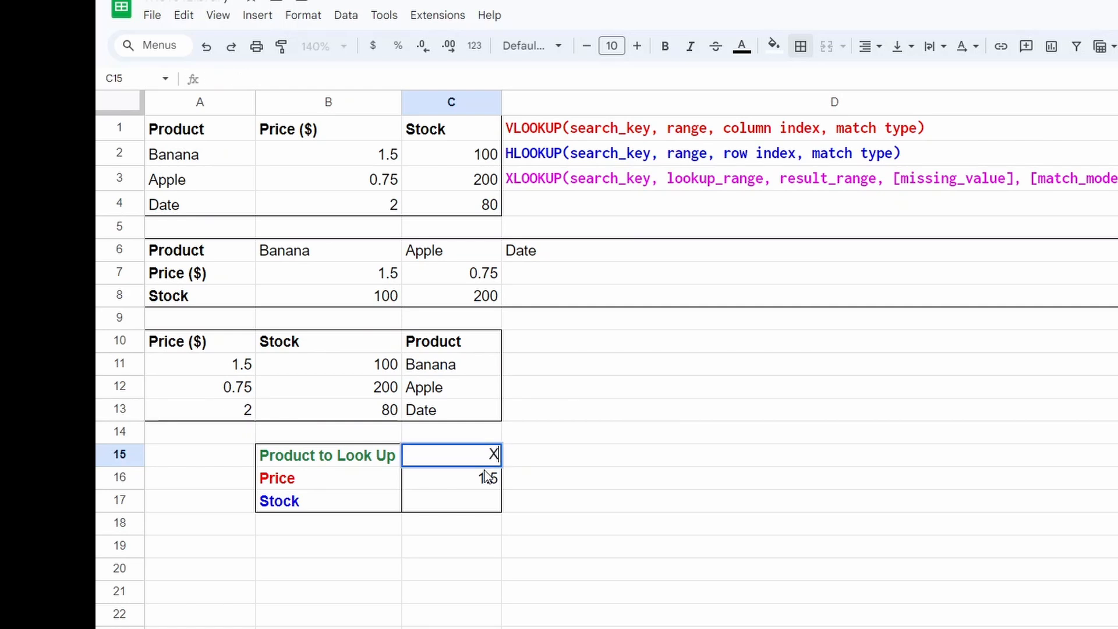
pyautogui.press('Return')
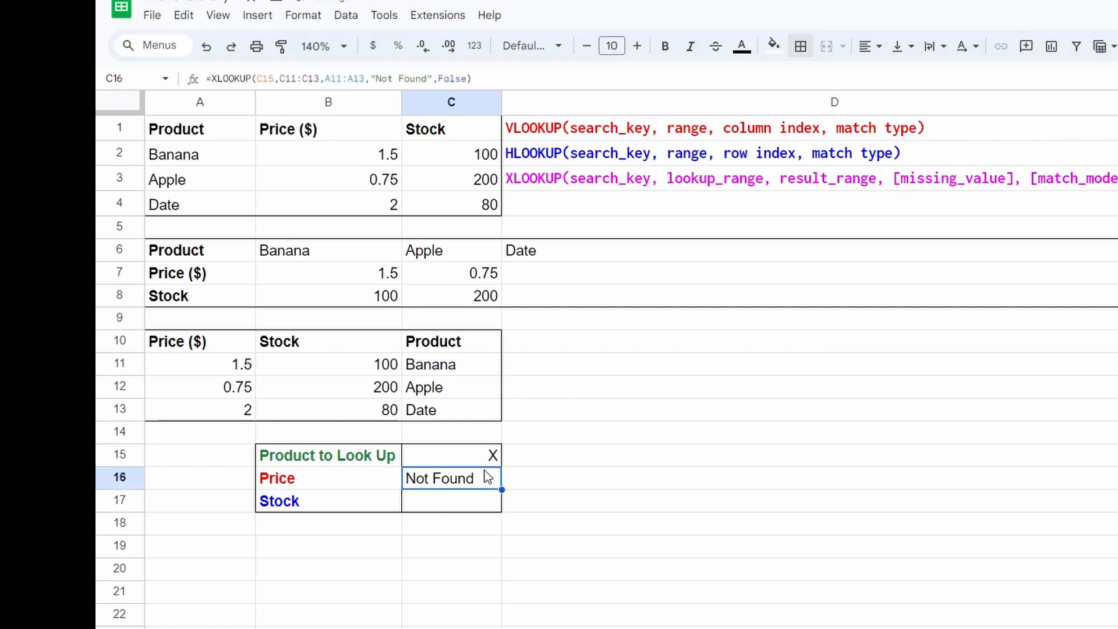